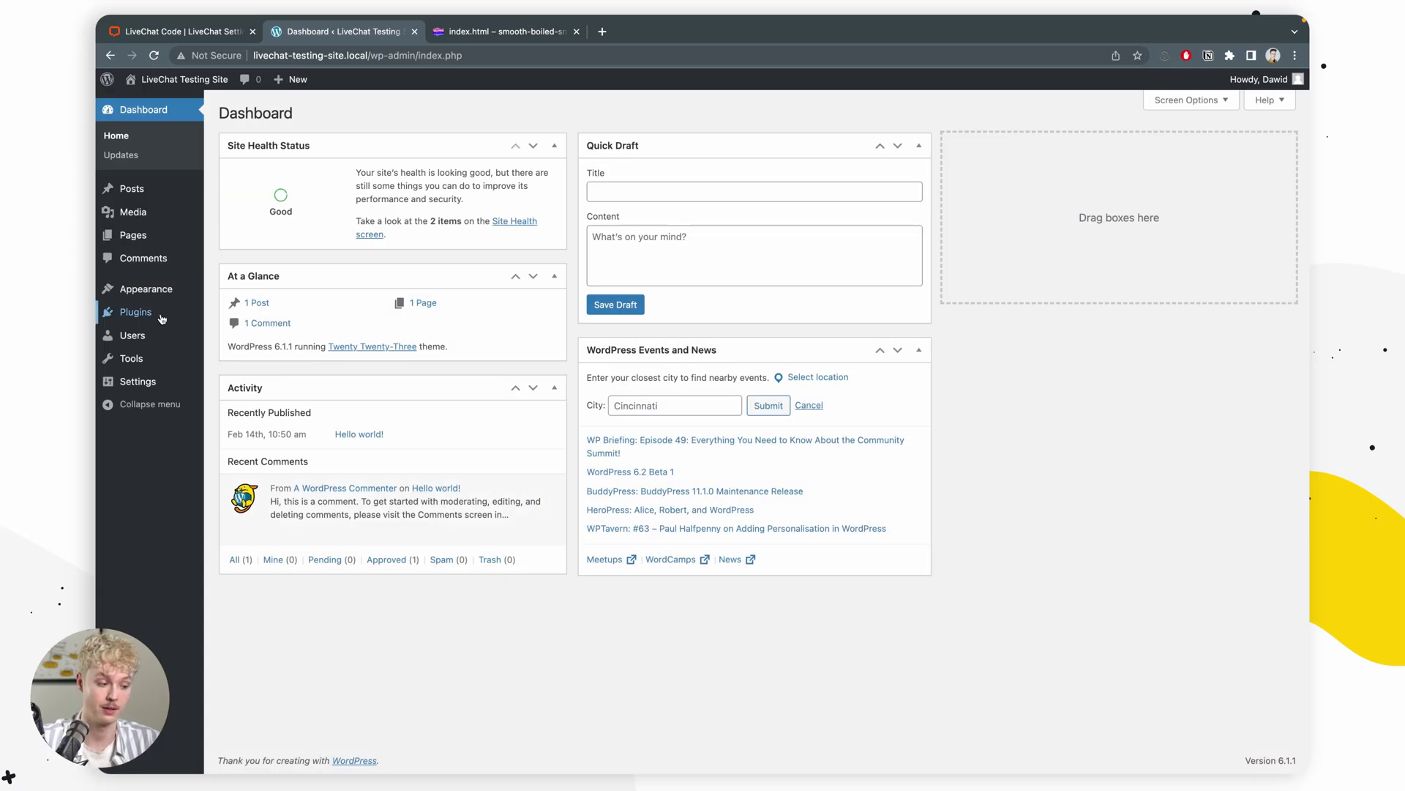
Search the plugin directory for 'LiveChat', then install and activate LiveChat – WP live chat plugin
mouse_move(161, 318)
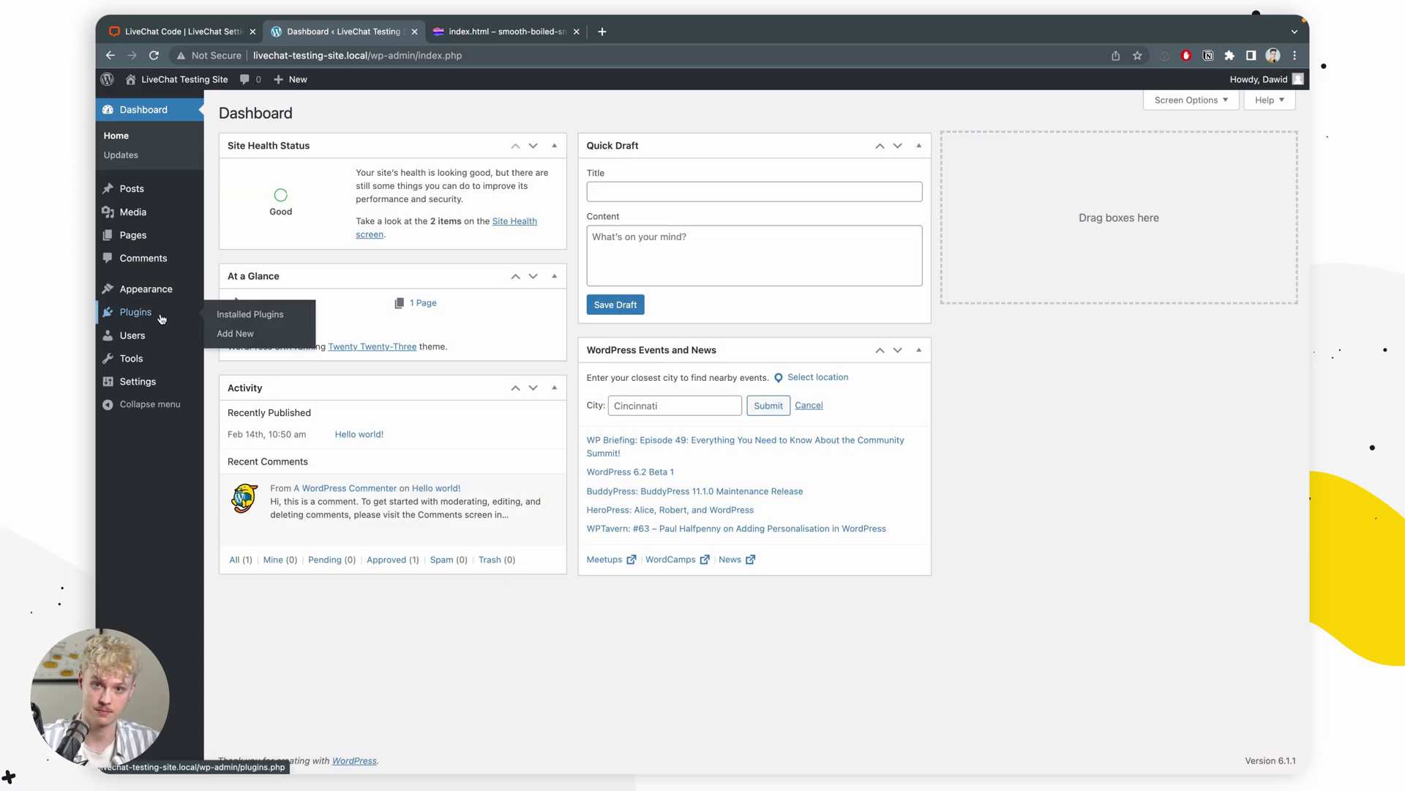
click(233, 335)
click(1212, 152)
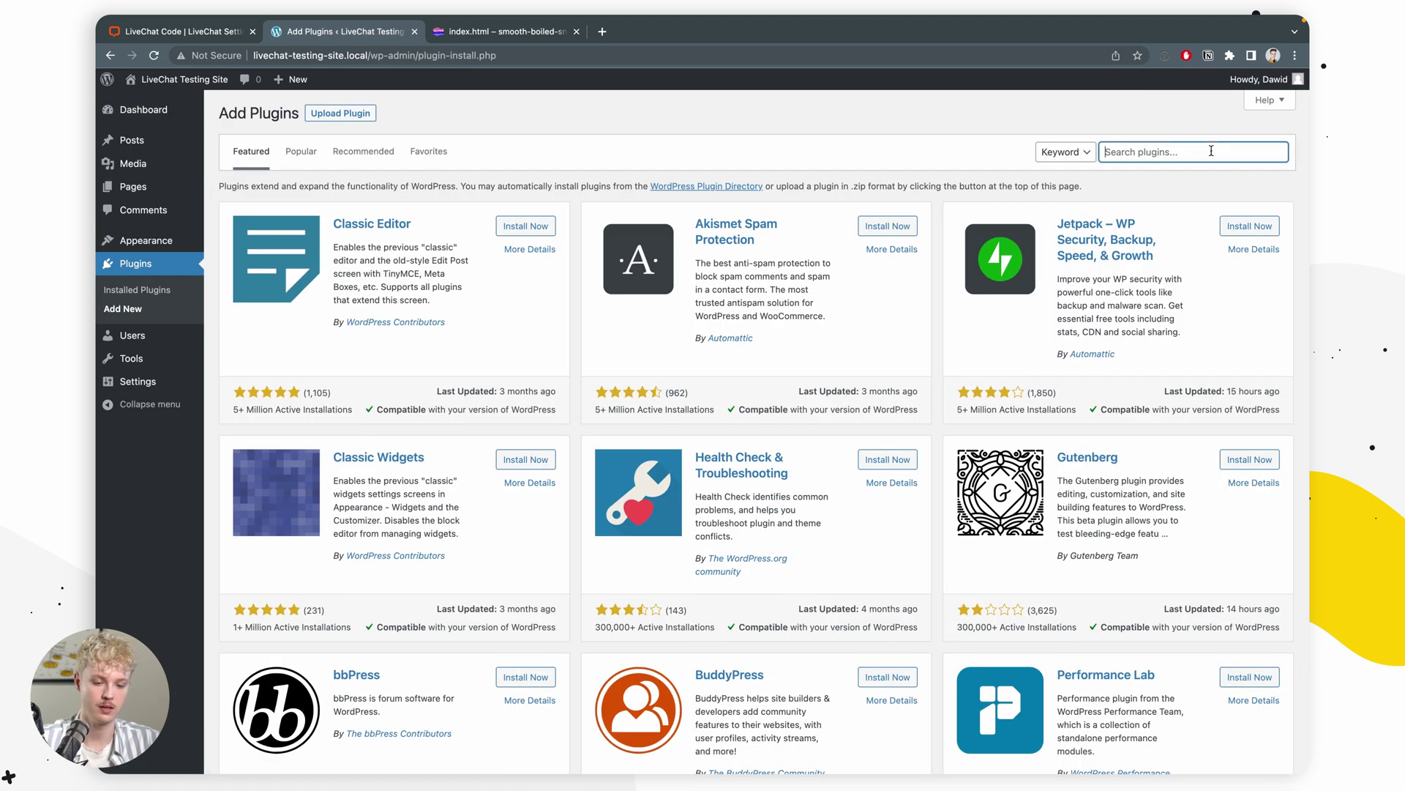
text(Liv)
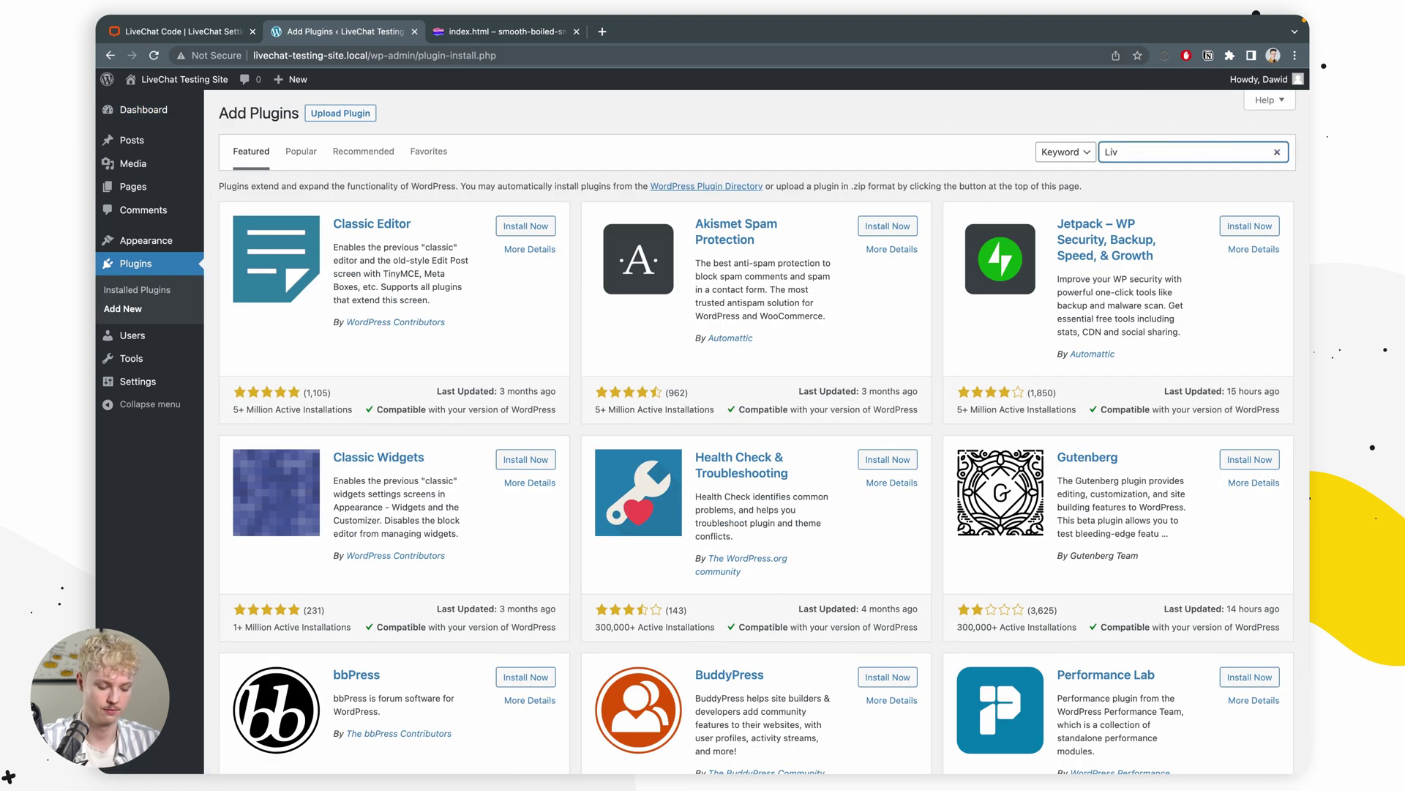
text(eChat)
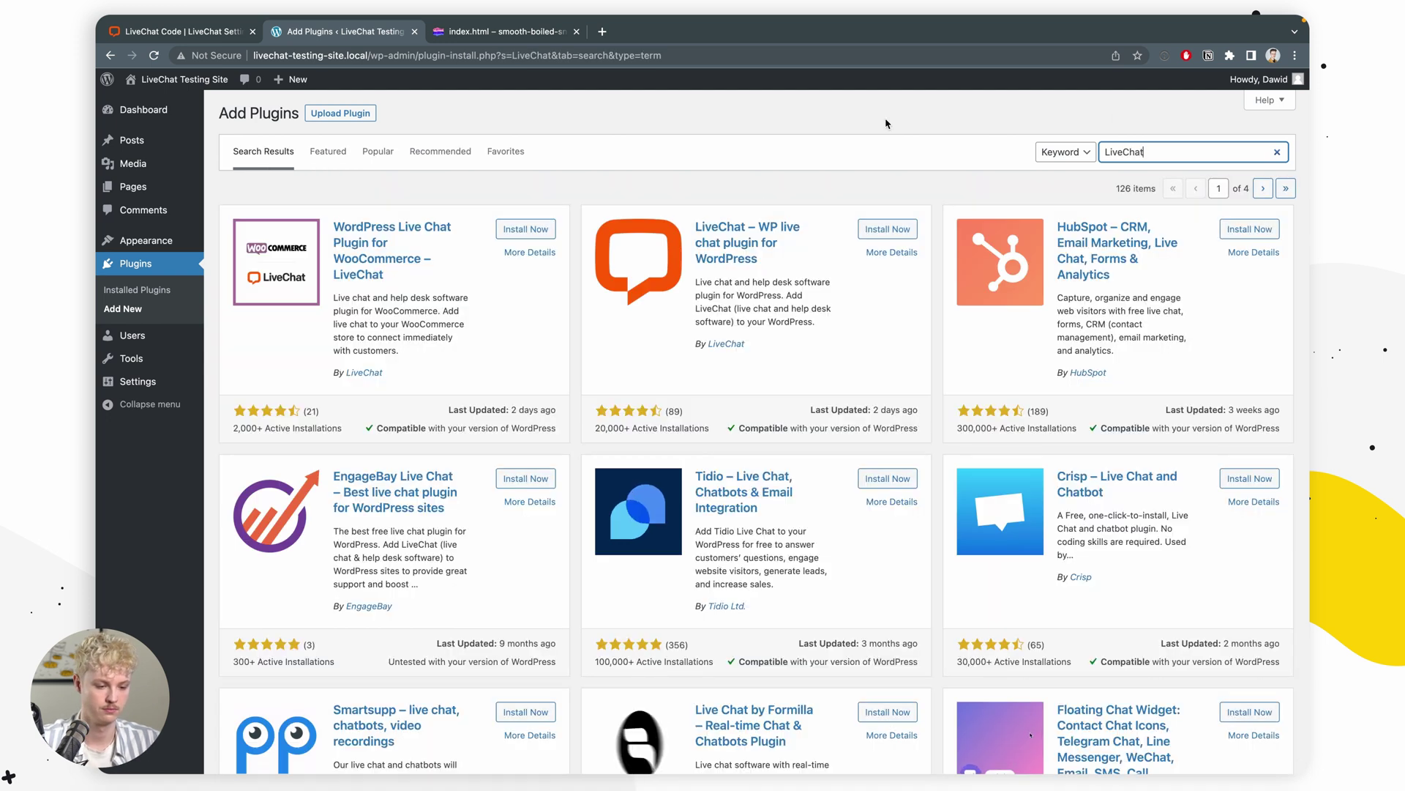
click(888, 233)
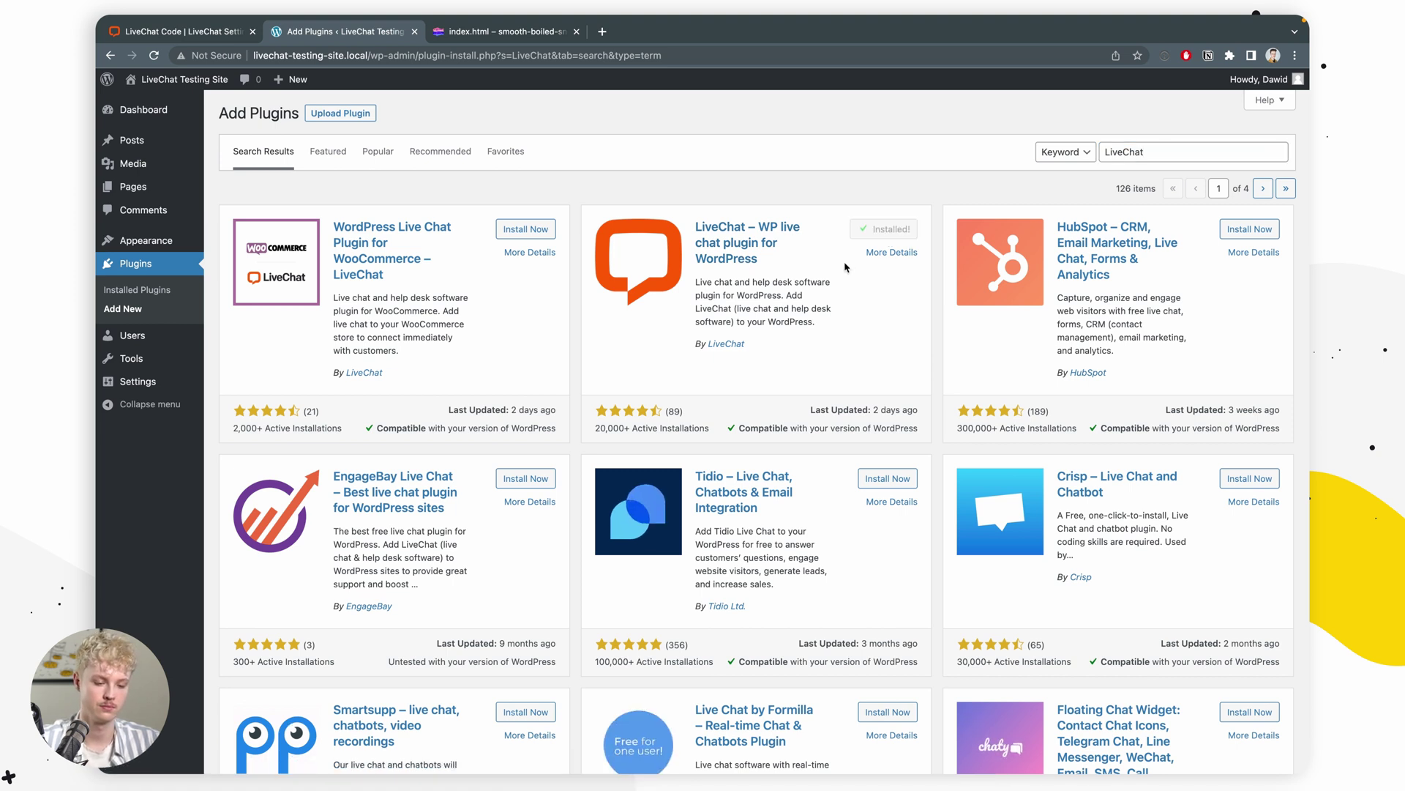
click(896, 227)
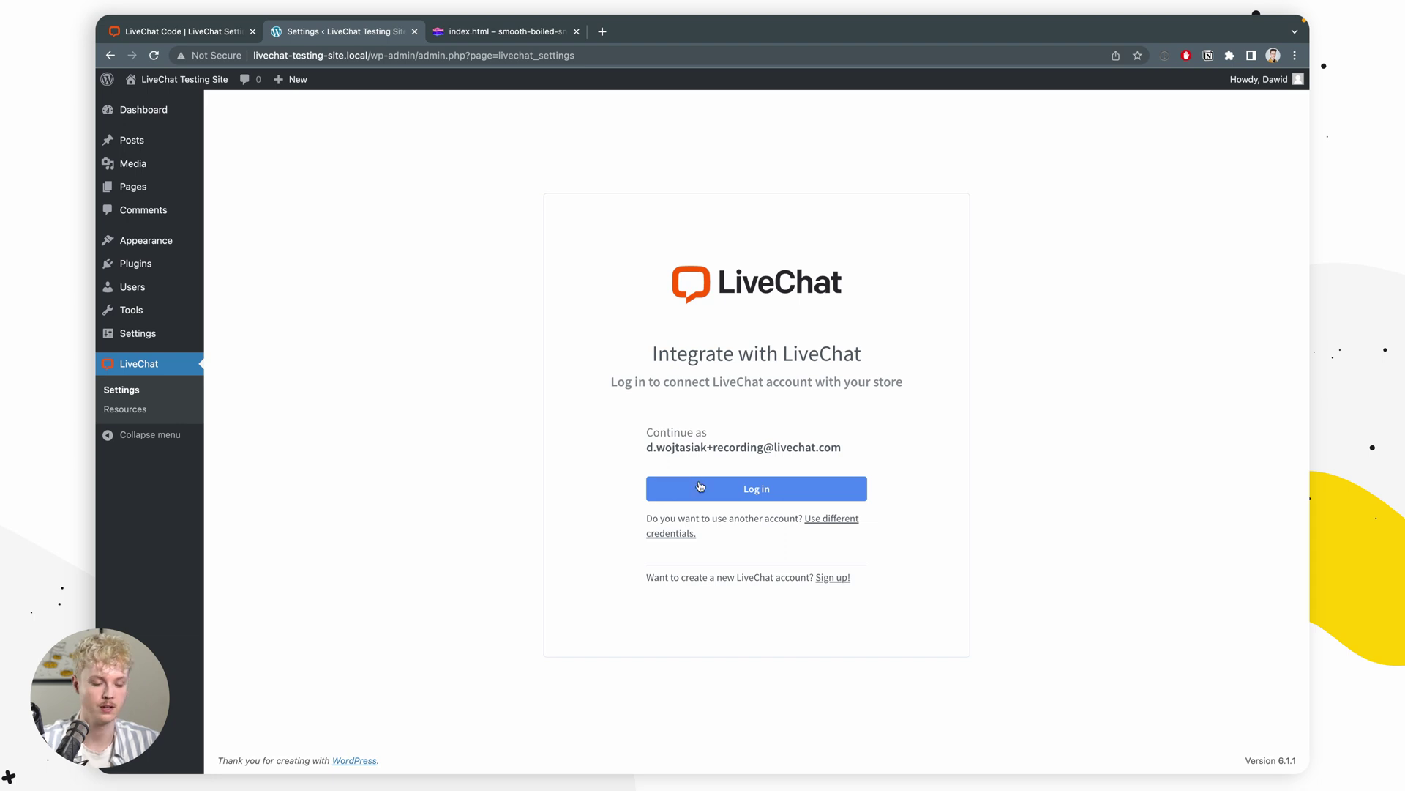
Log in with the existing LiveChat account from the plugin's settings page
click(735, 495)
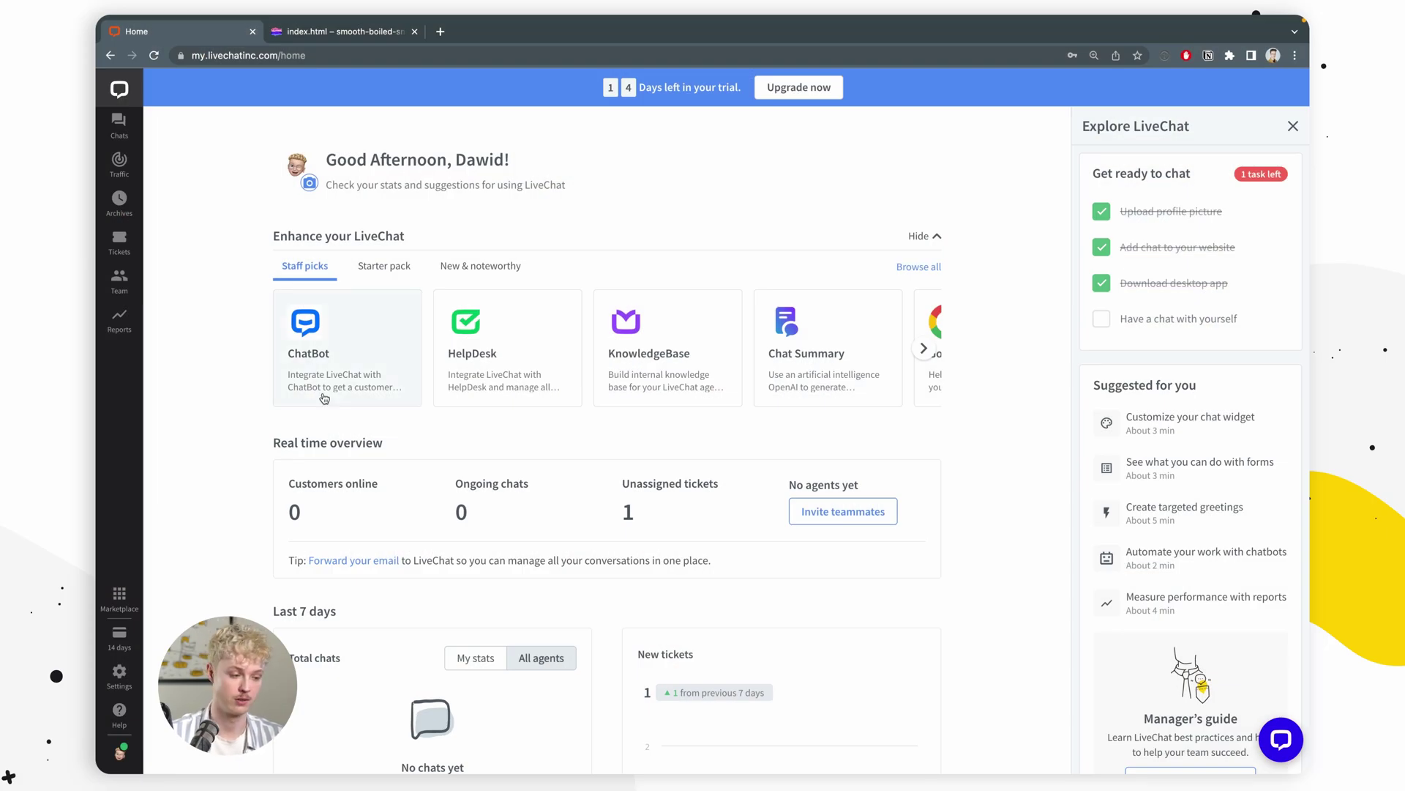
Copy the manual installation code from Settings > Website and bring up Glitch's index.html
click(114, 689)
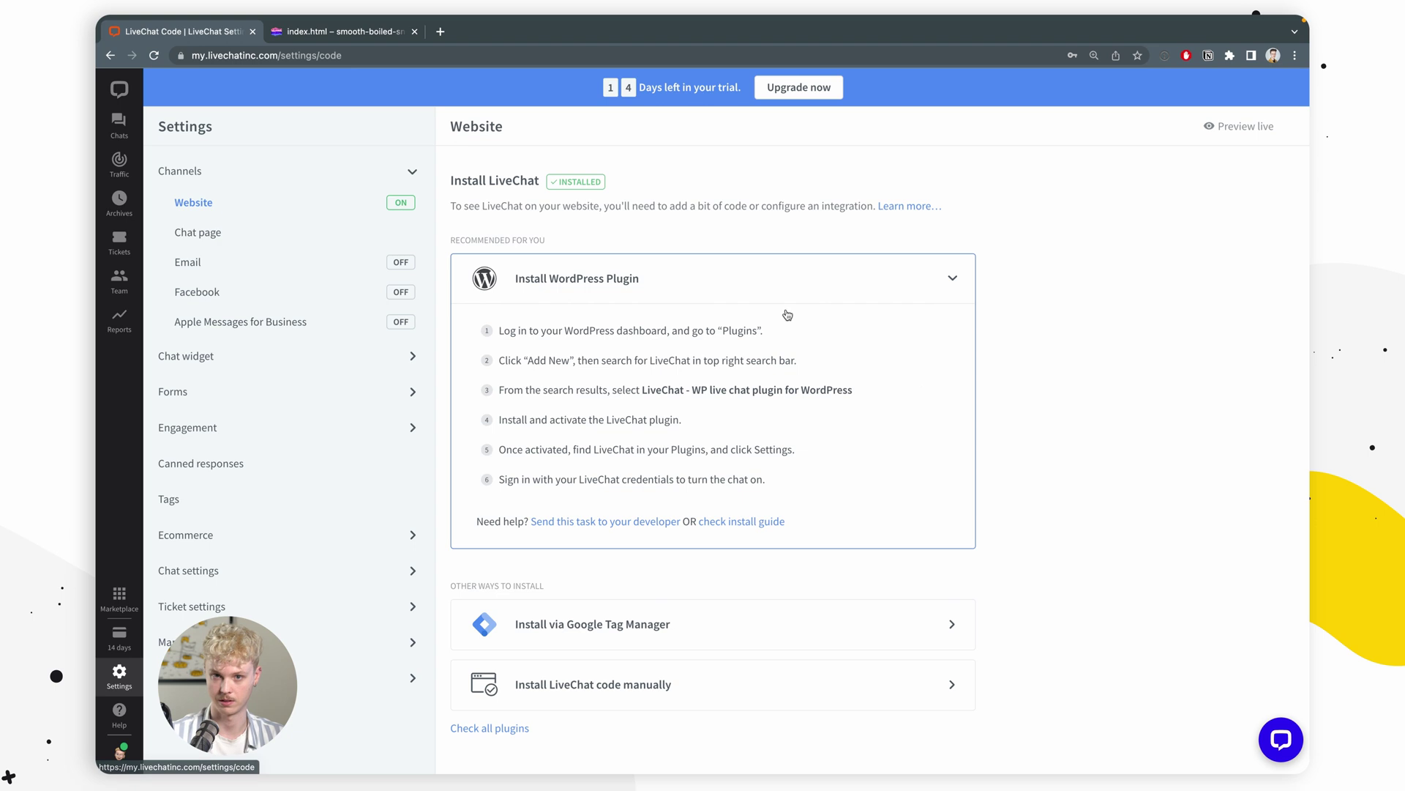
scroll(924, 391, down, 3)
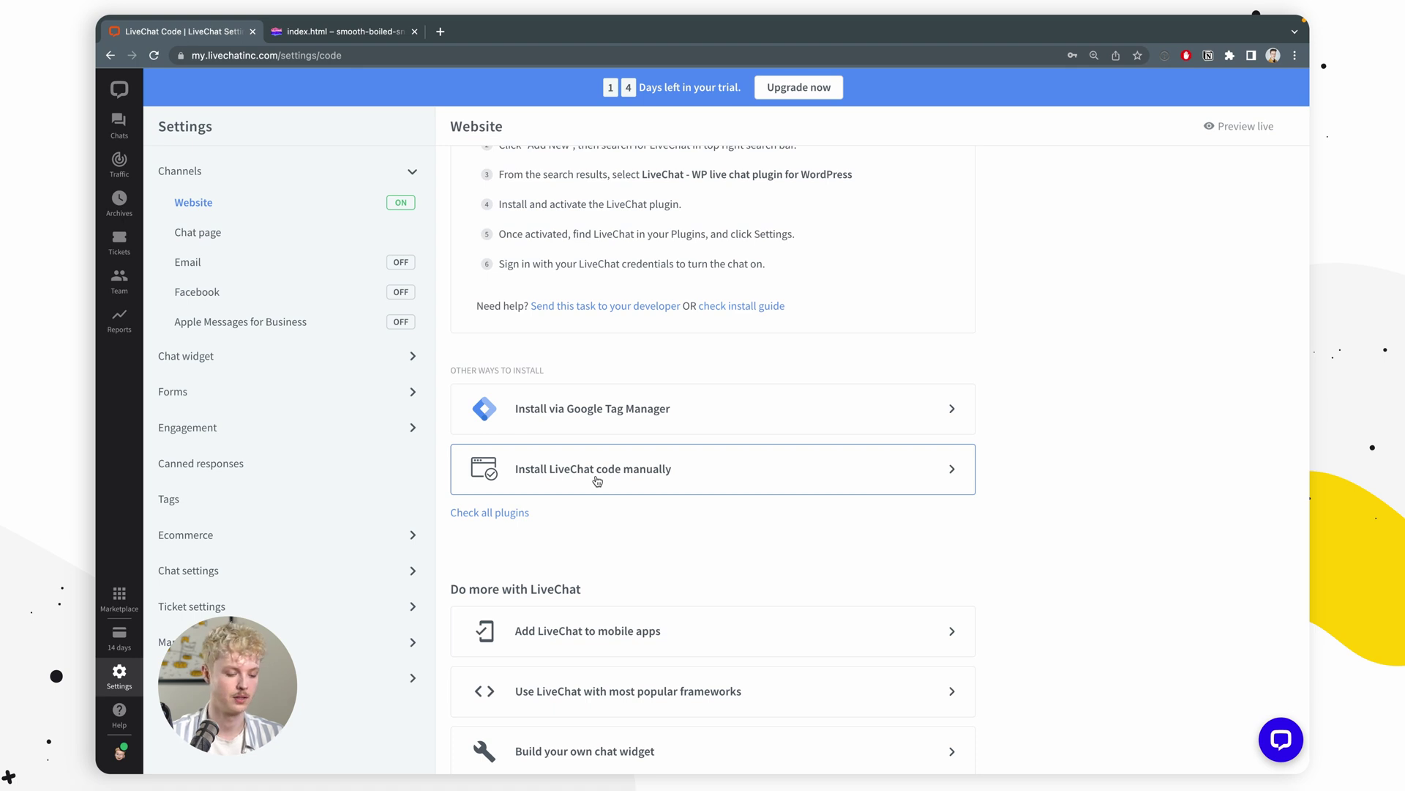
click(598, 480)
scroll(722, 461, down, 2)
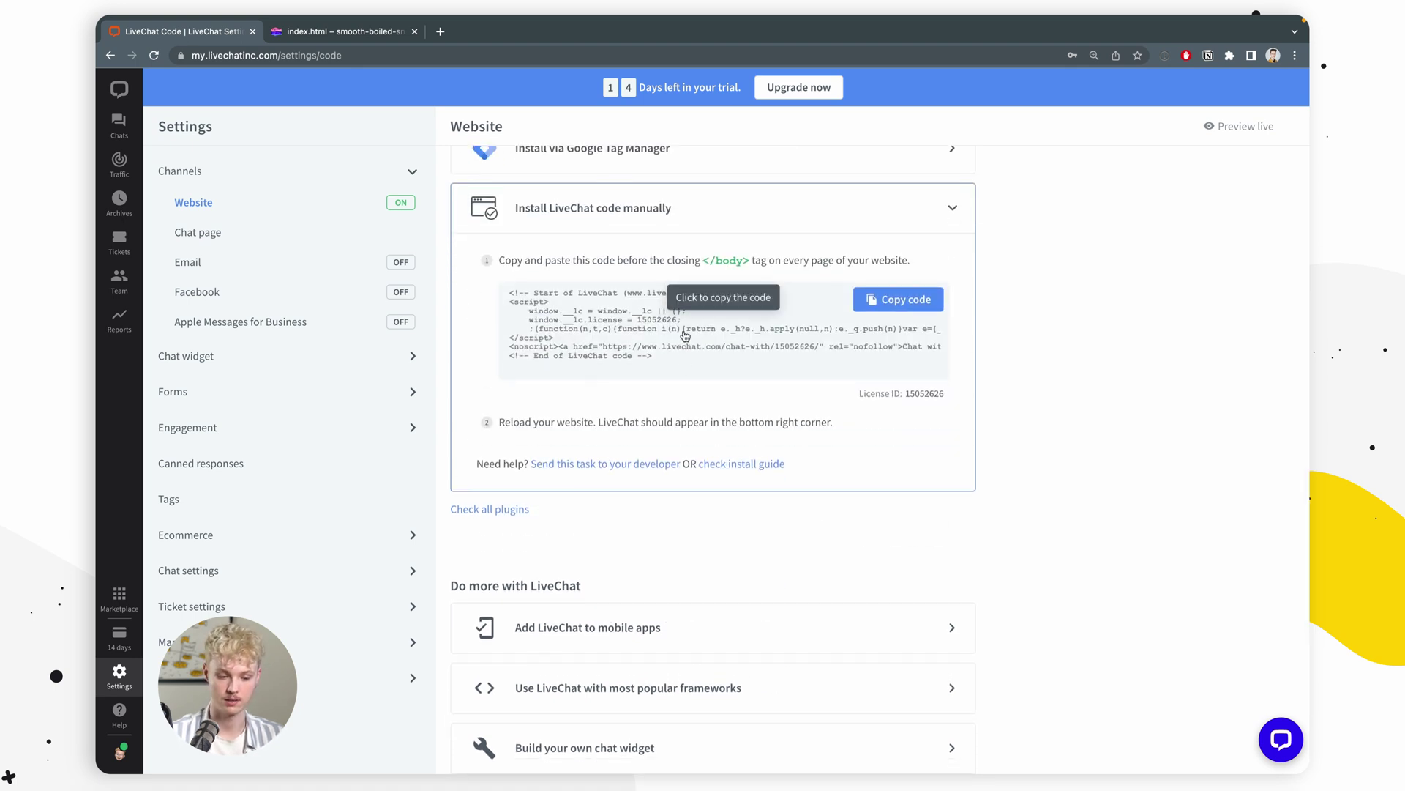
click(715, 333)
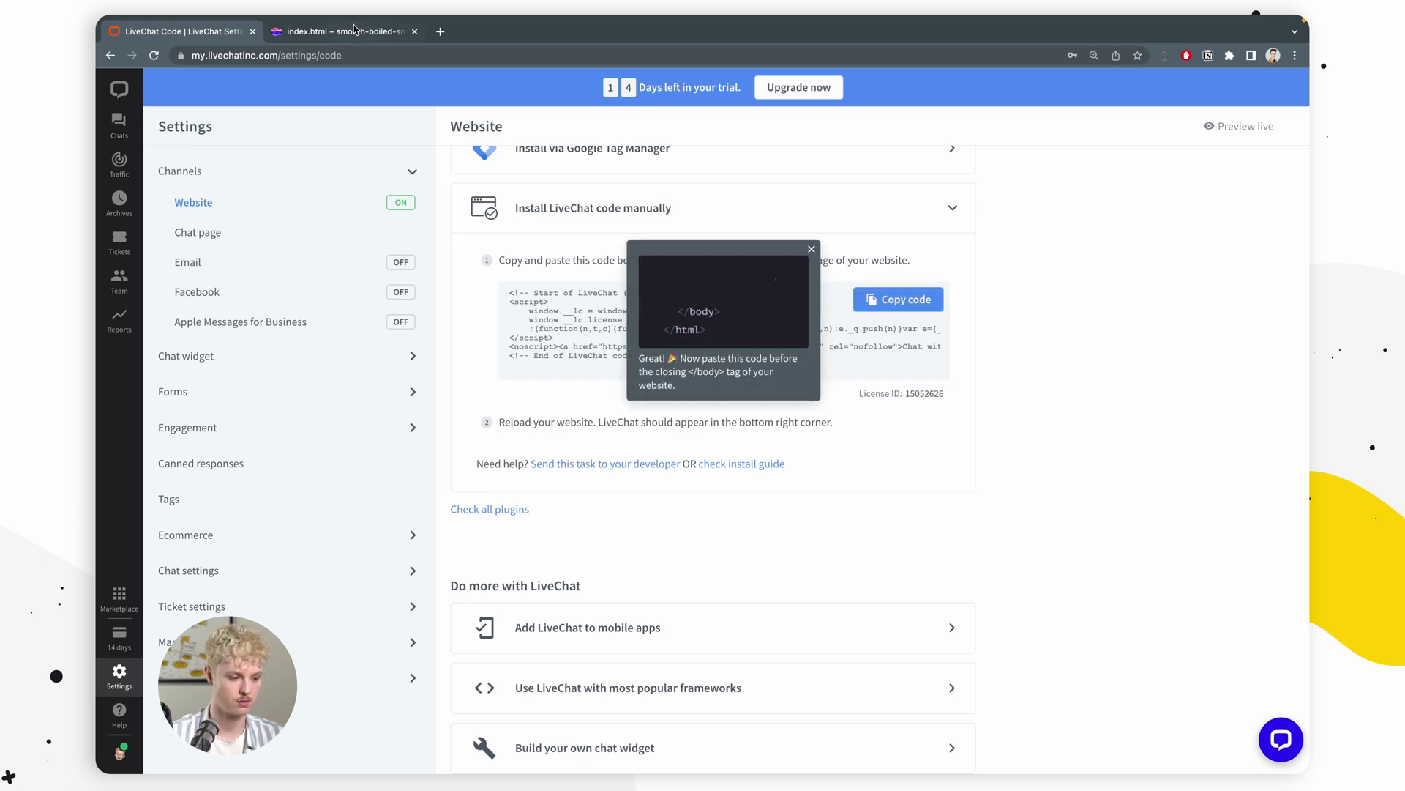
click(351, 33)
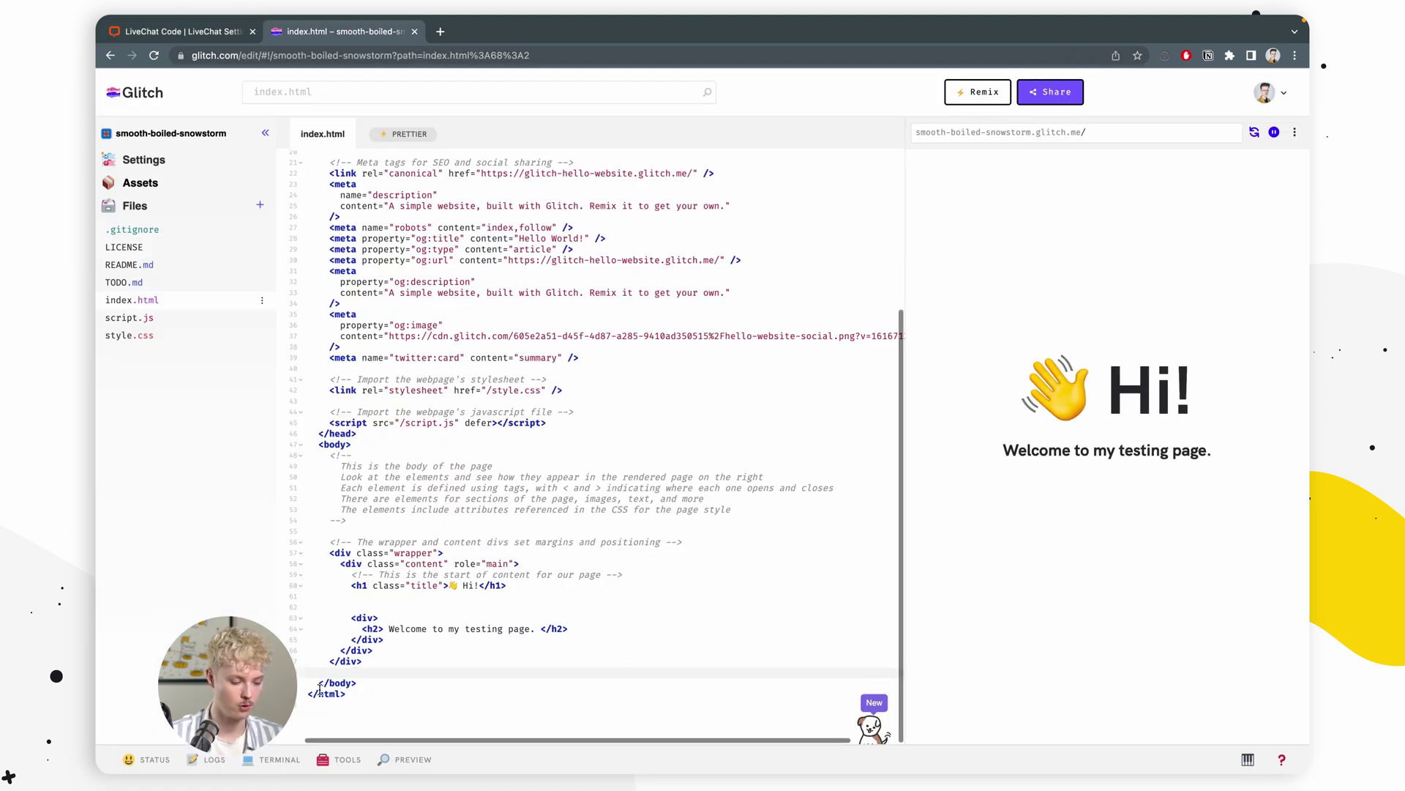
Paste the LiveChat code into index.html on the line above the closing </body> tag
drag(310, 686, 361, 686)
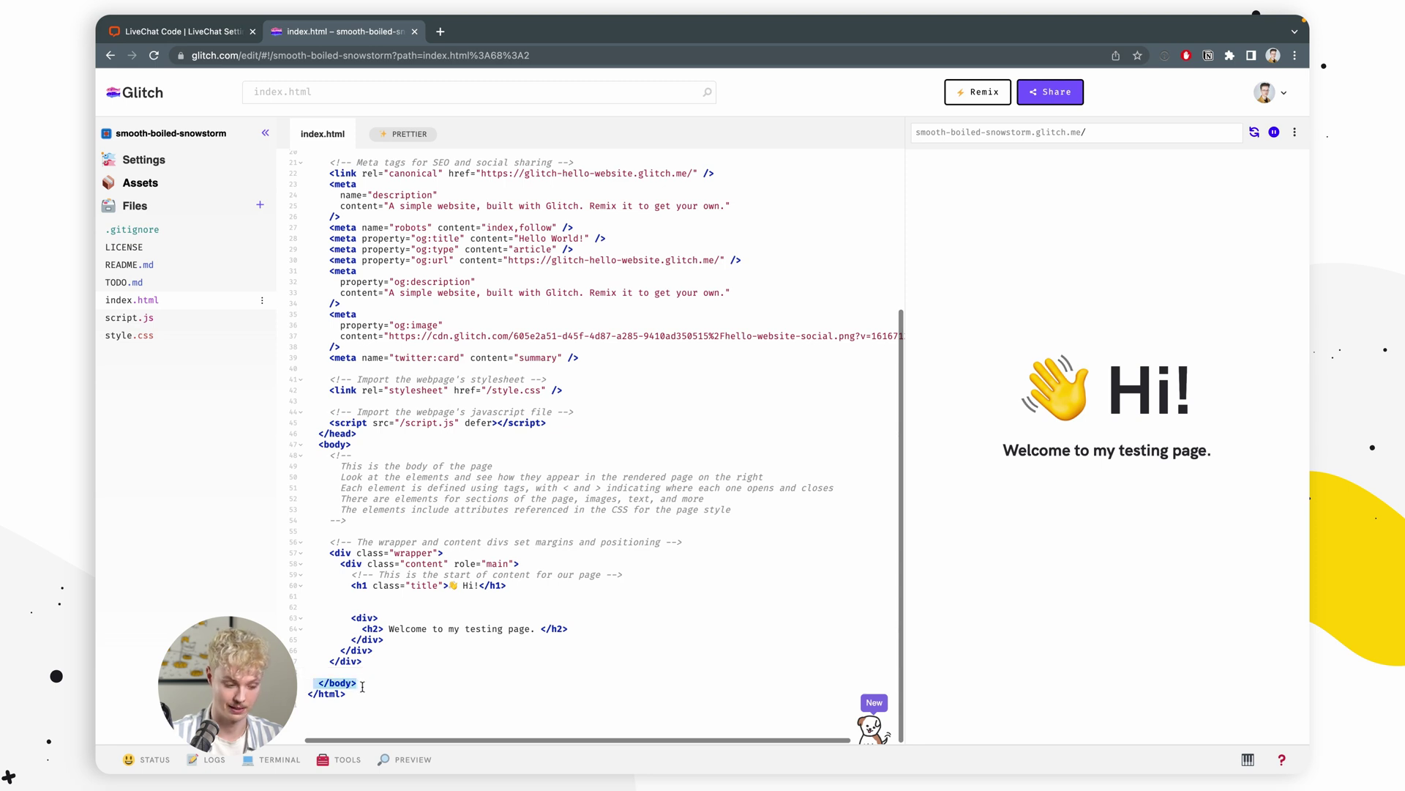
click(349, 671)
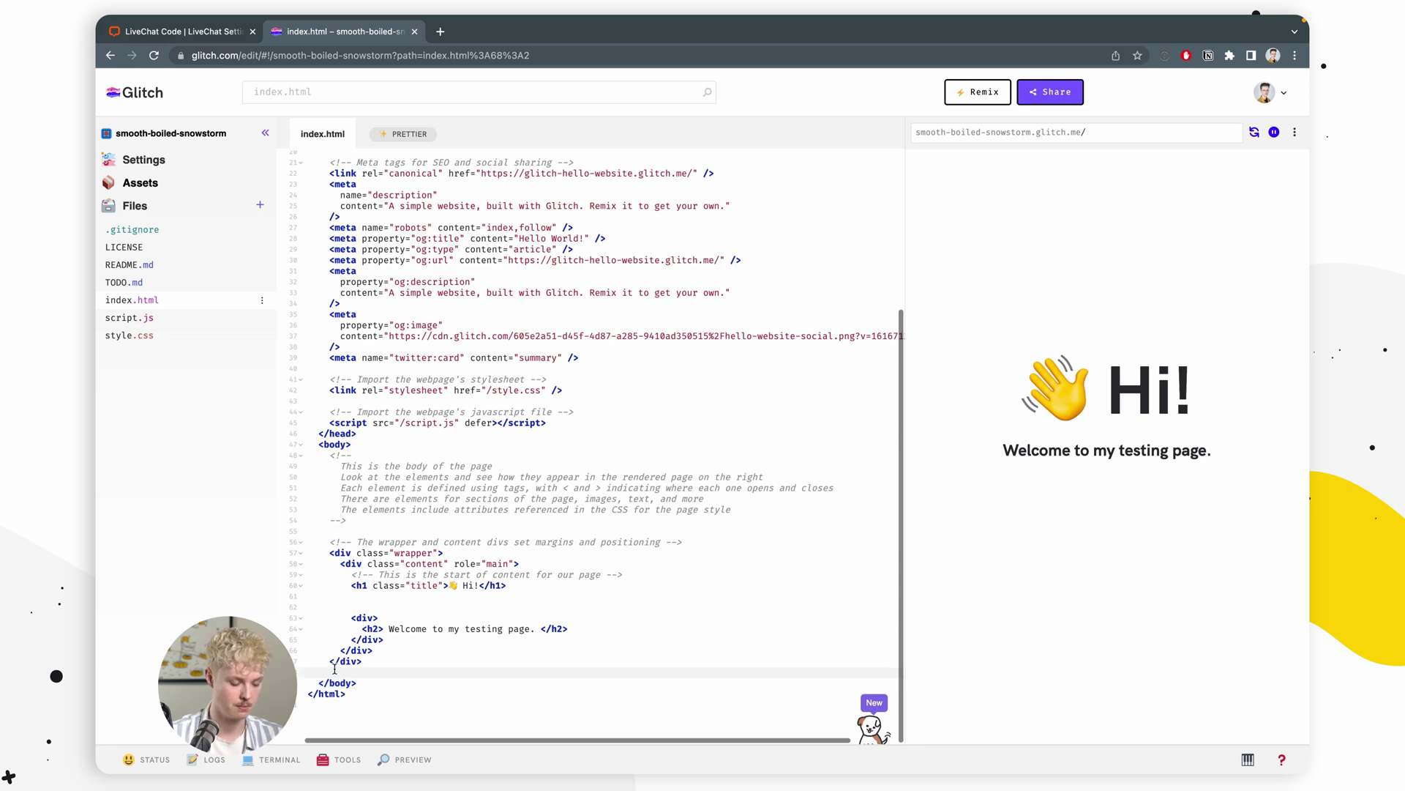
key(ctrl+v)
scroll(543, 631, down, 2)
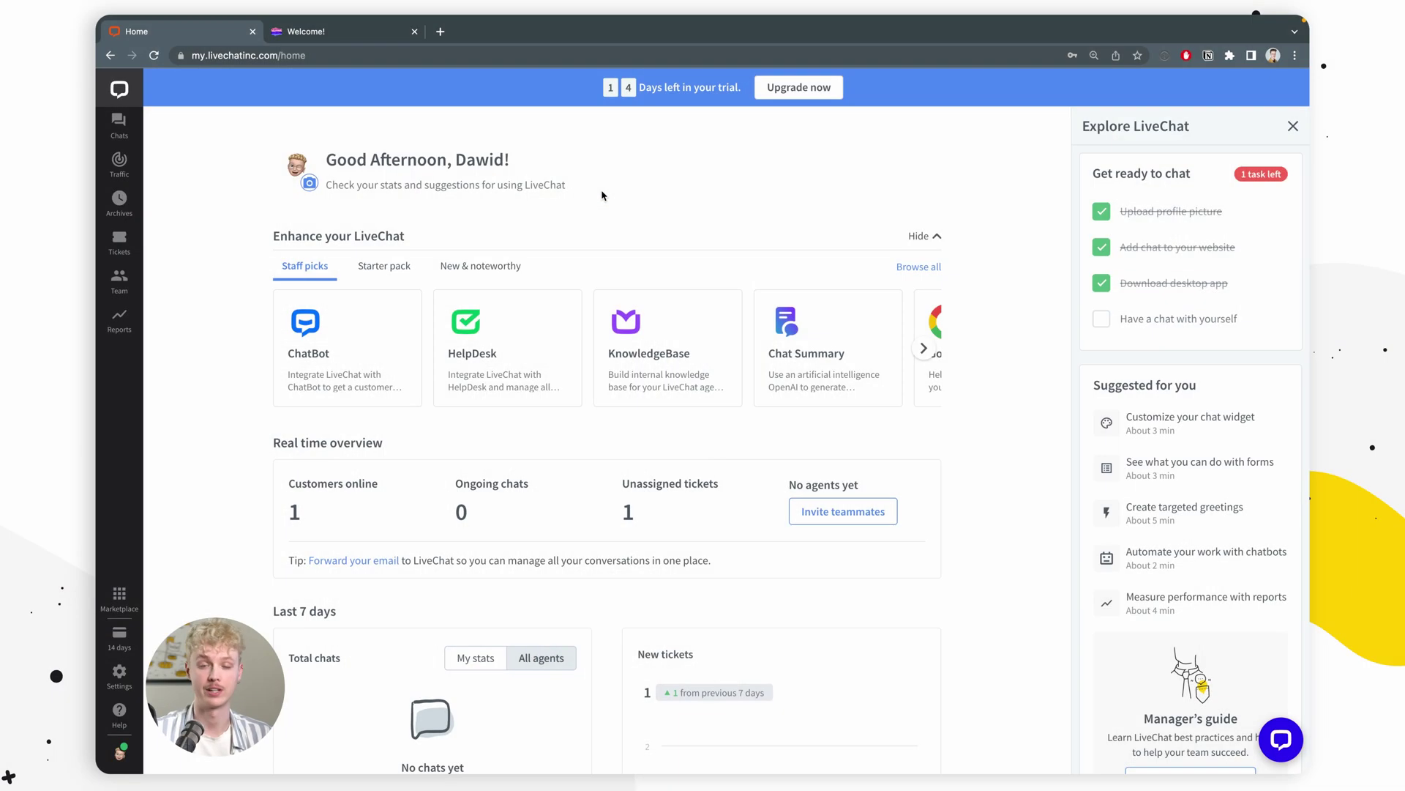
Go to Chat widget Customization settings and expand the Appearance section
click(118, 673)
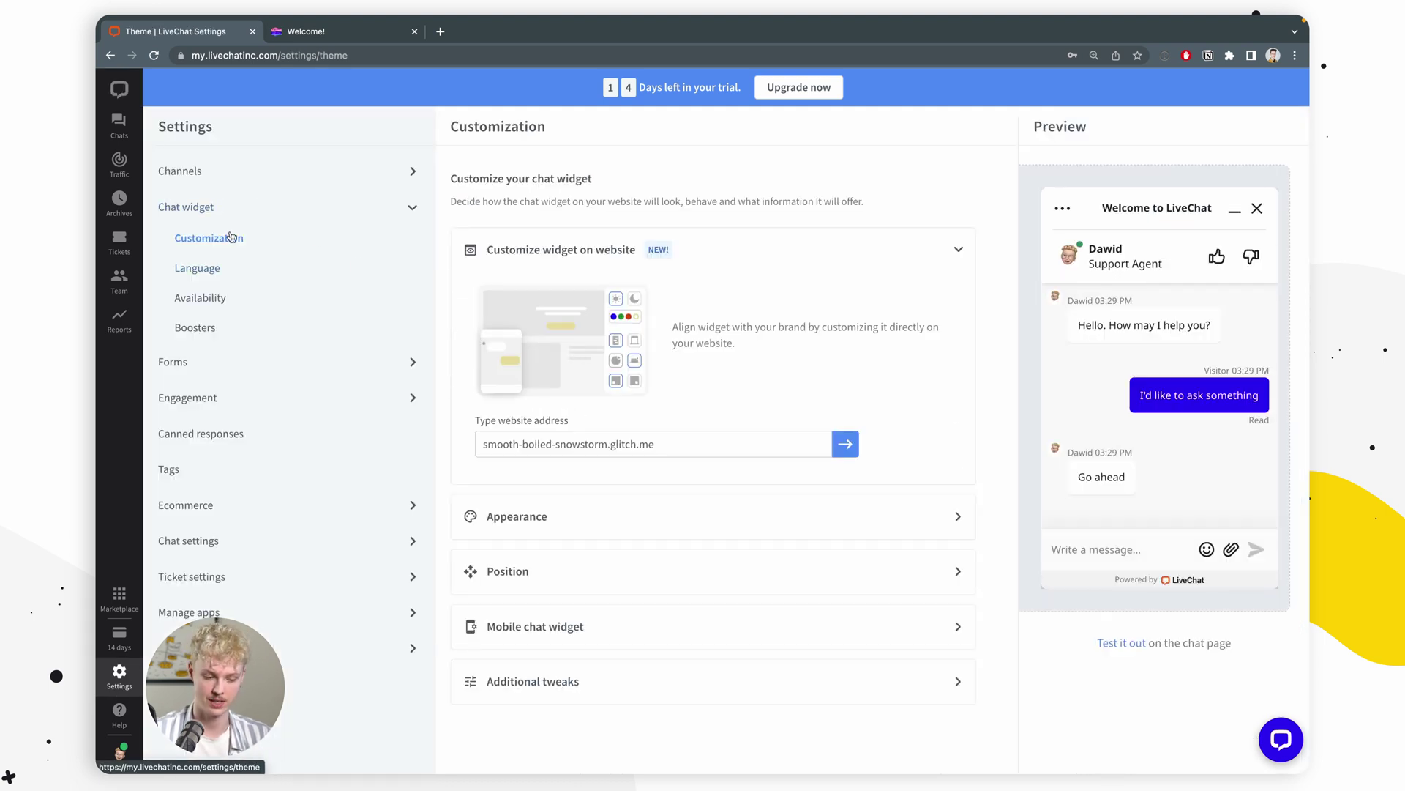
scroll(641, 260, down, 1)
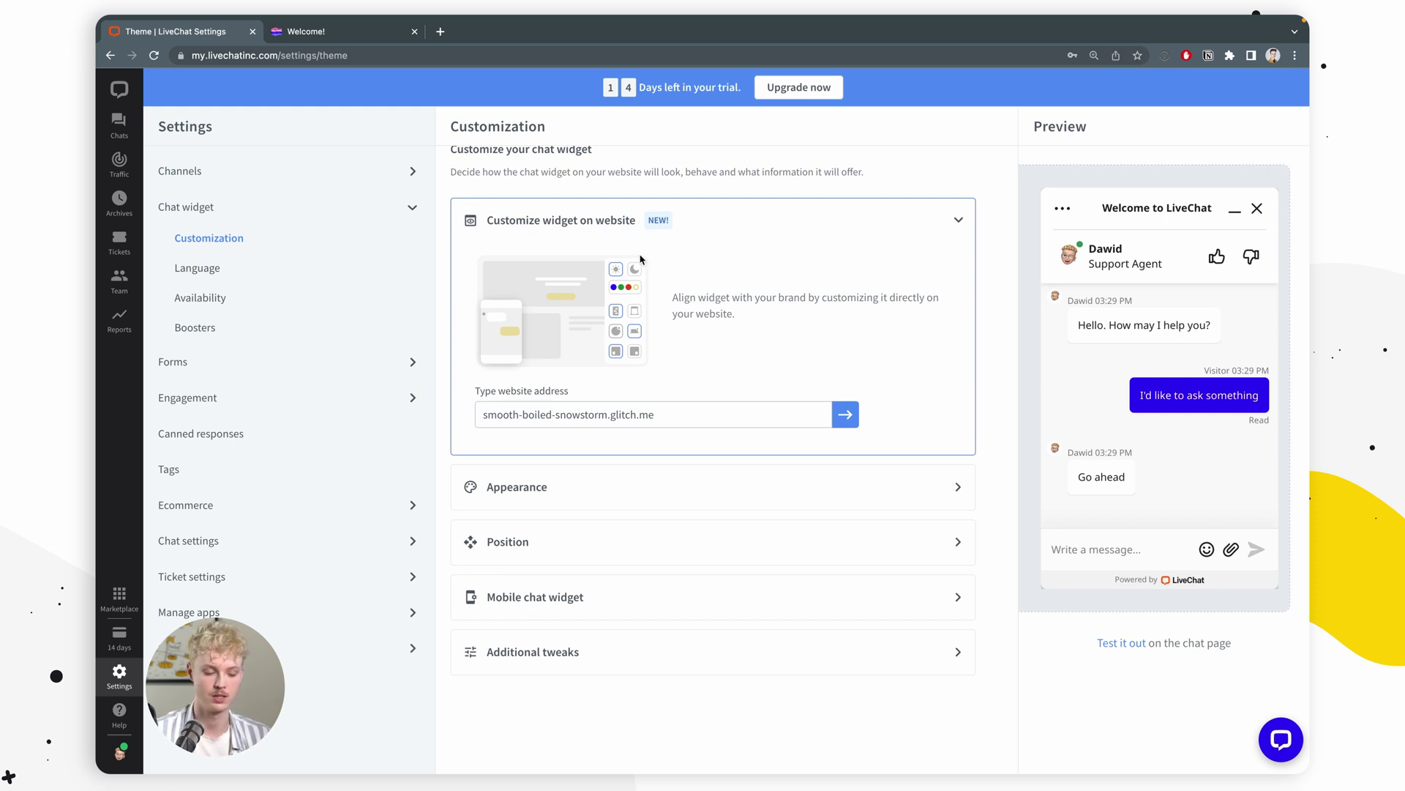
click(551, 486)
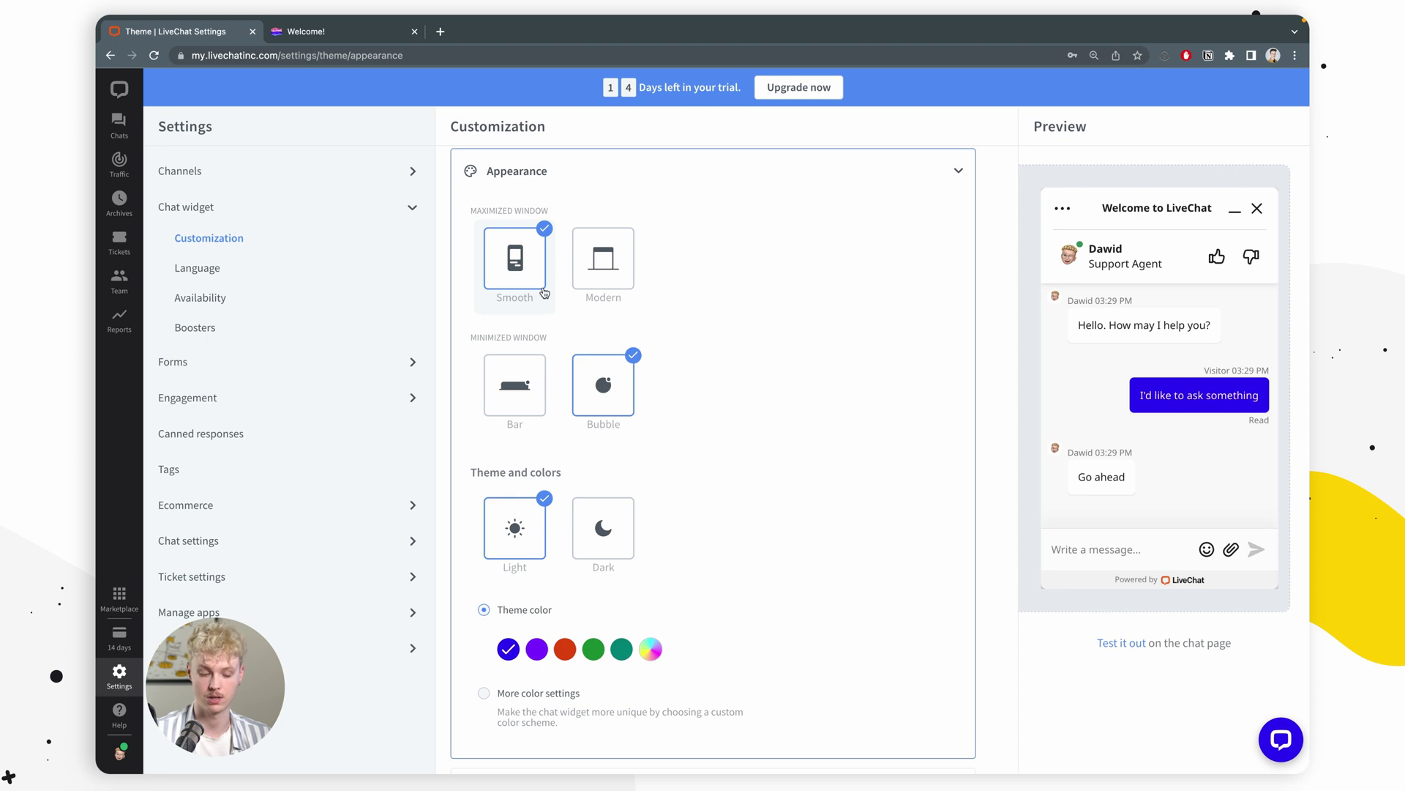
Switch the widget to the Dark theme with a green accent, then expand Position
scroll(544, 293, down, 2)
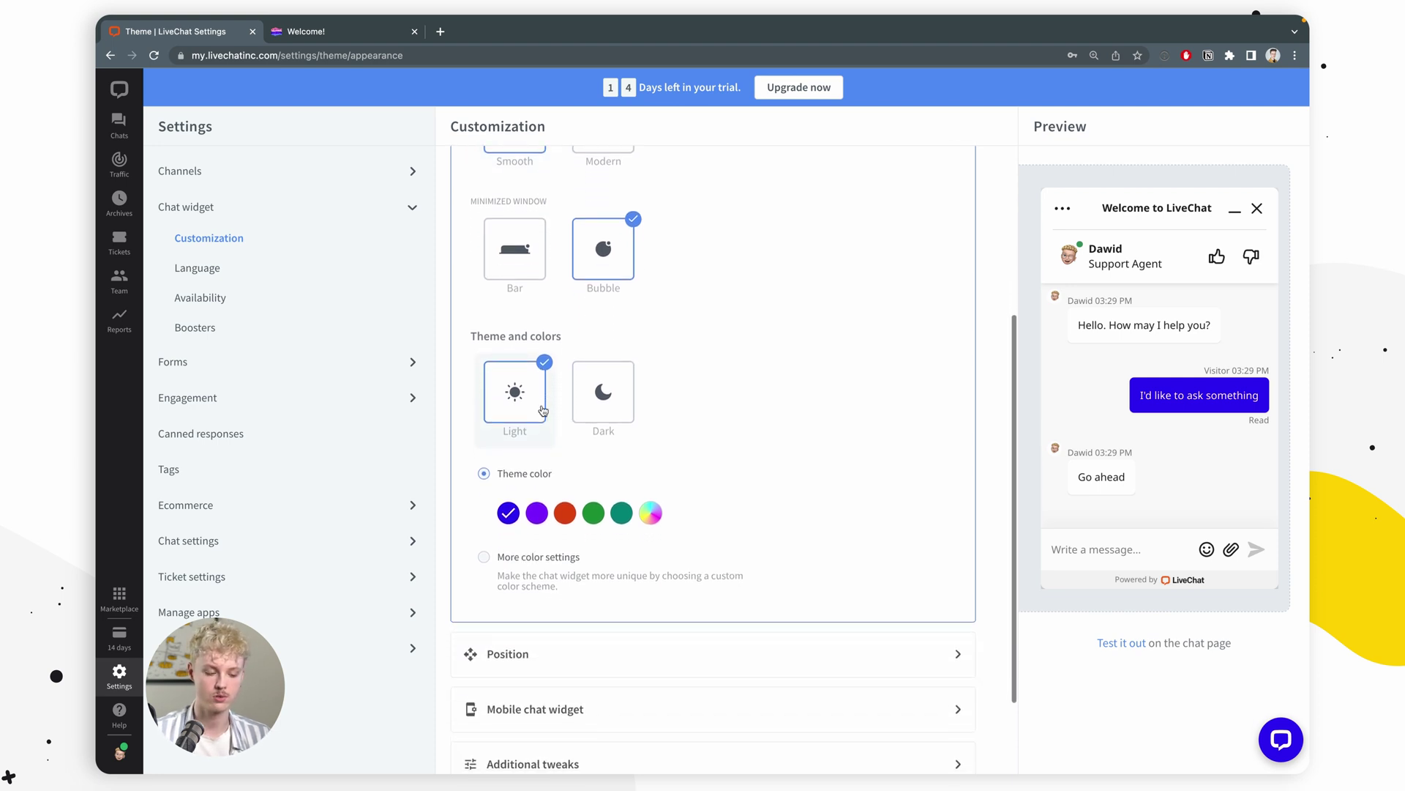
click(609, 405)
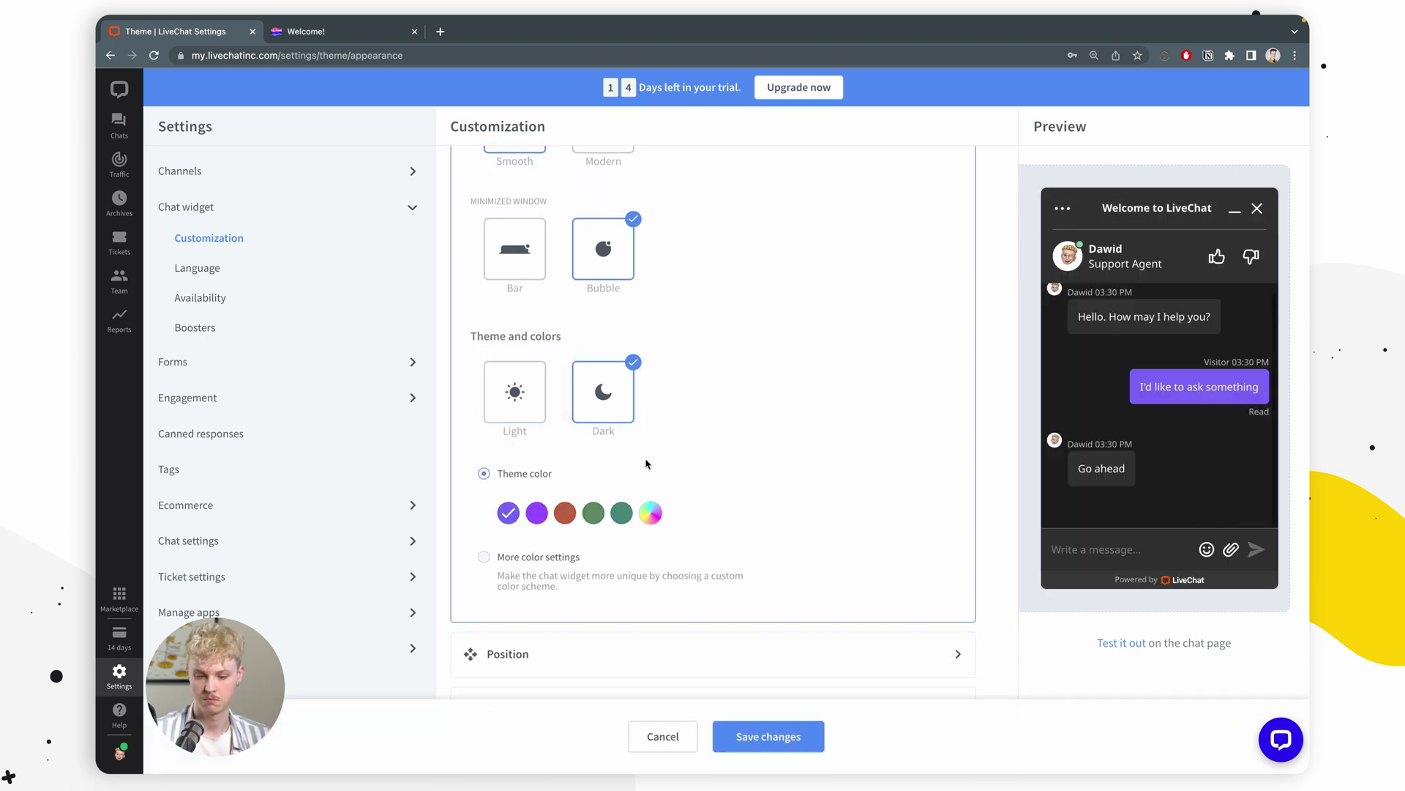
scroll(656, 392, down, 1)
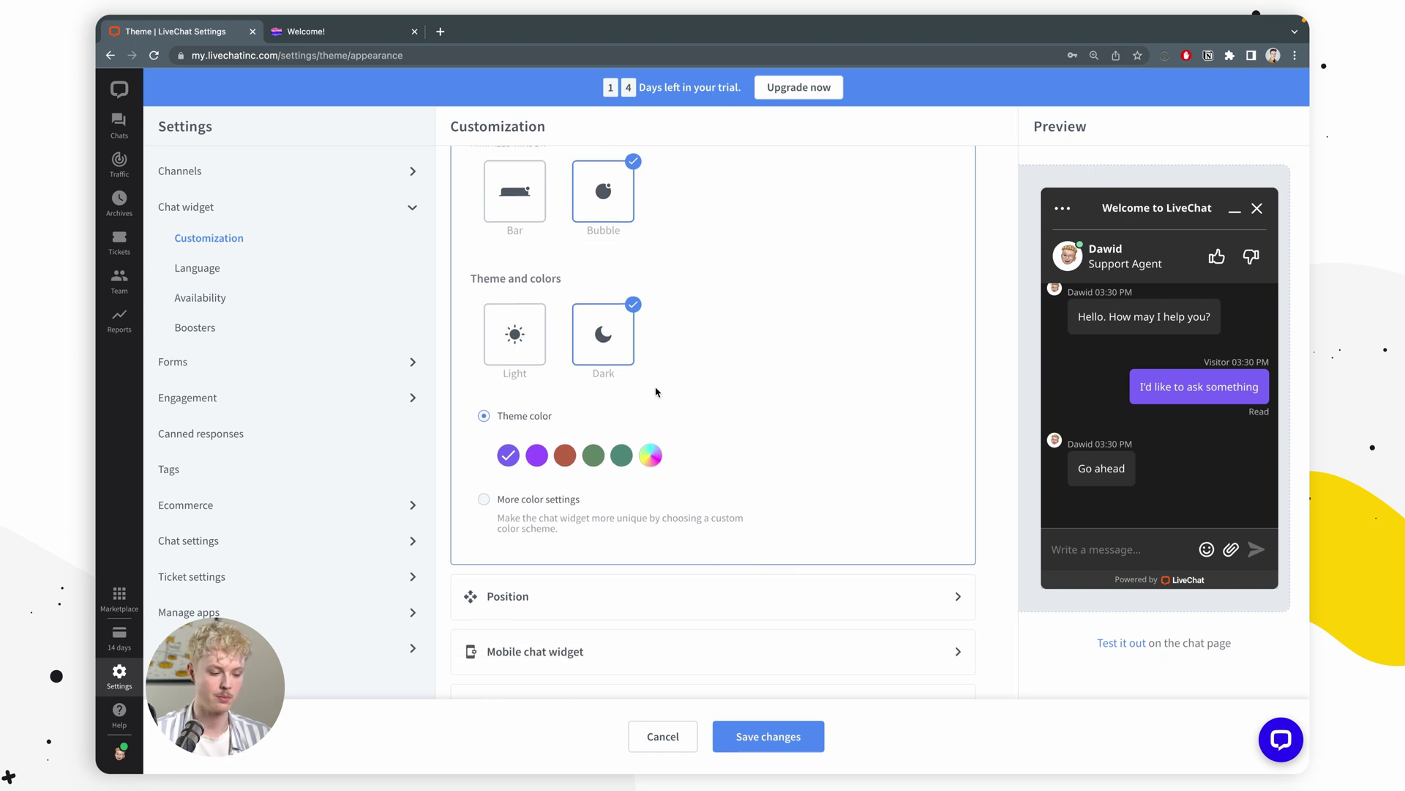
click(593, 455)
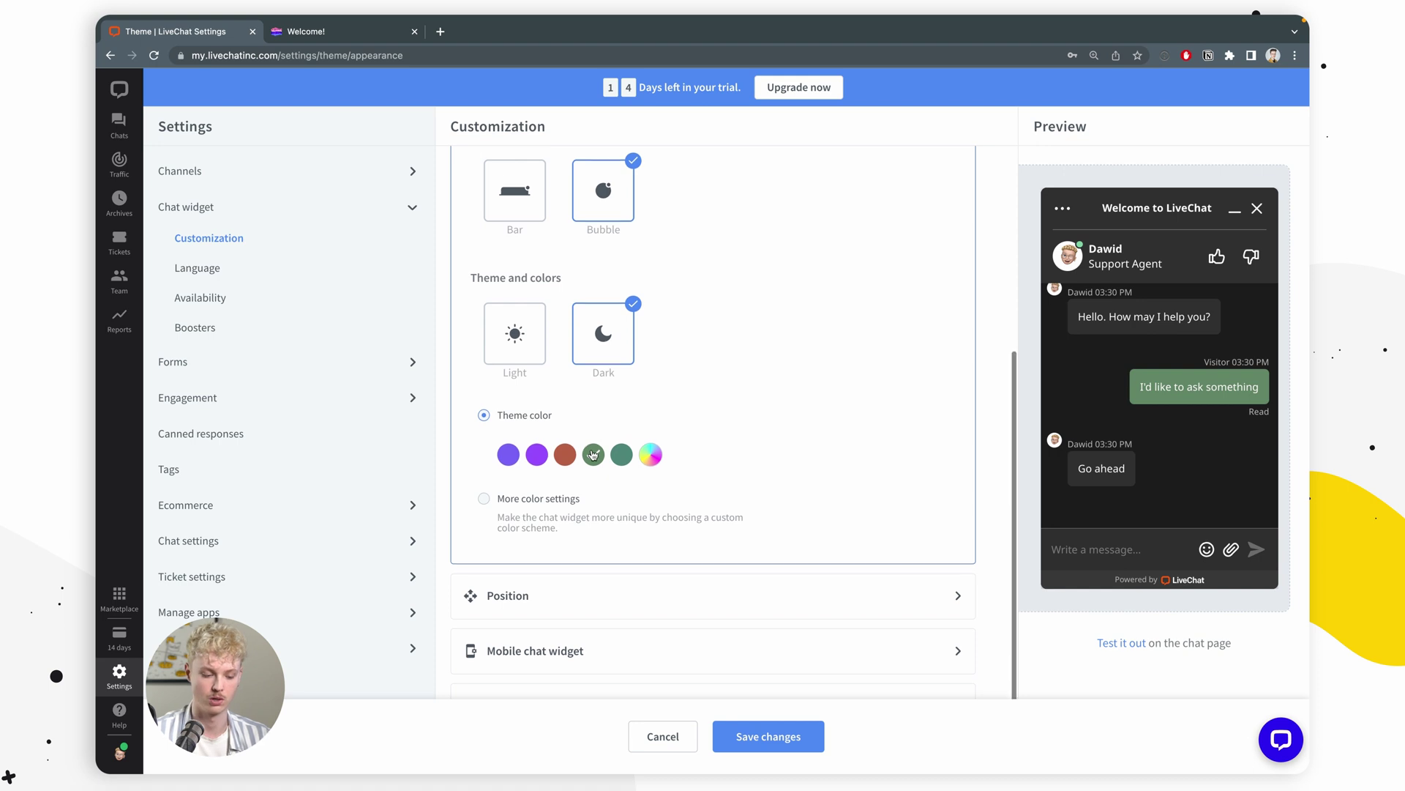
scroll(589, 425, down, 1)
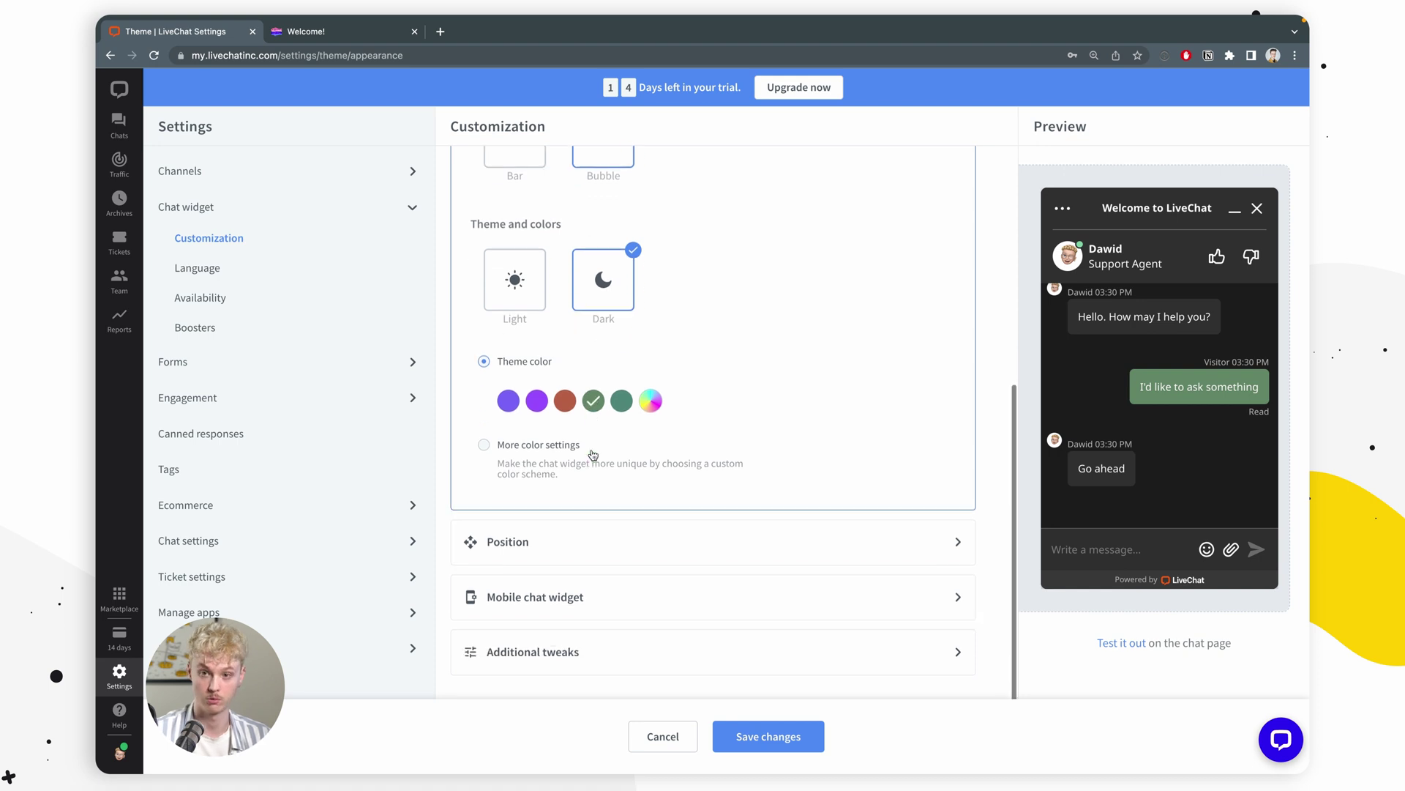
click(606, 538)
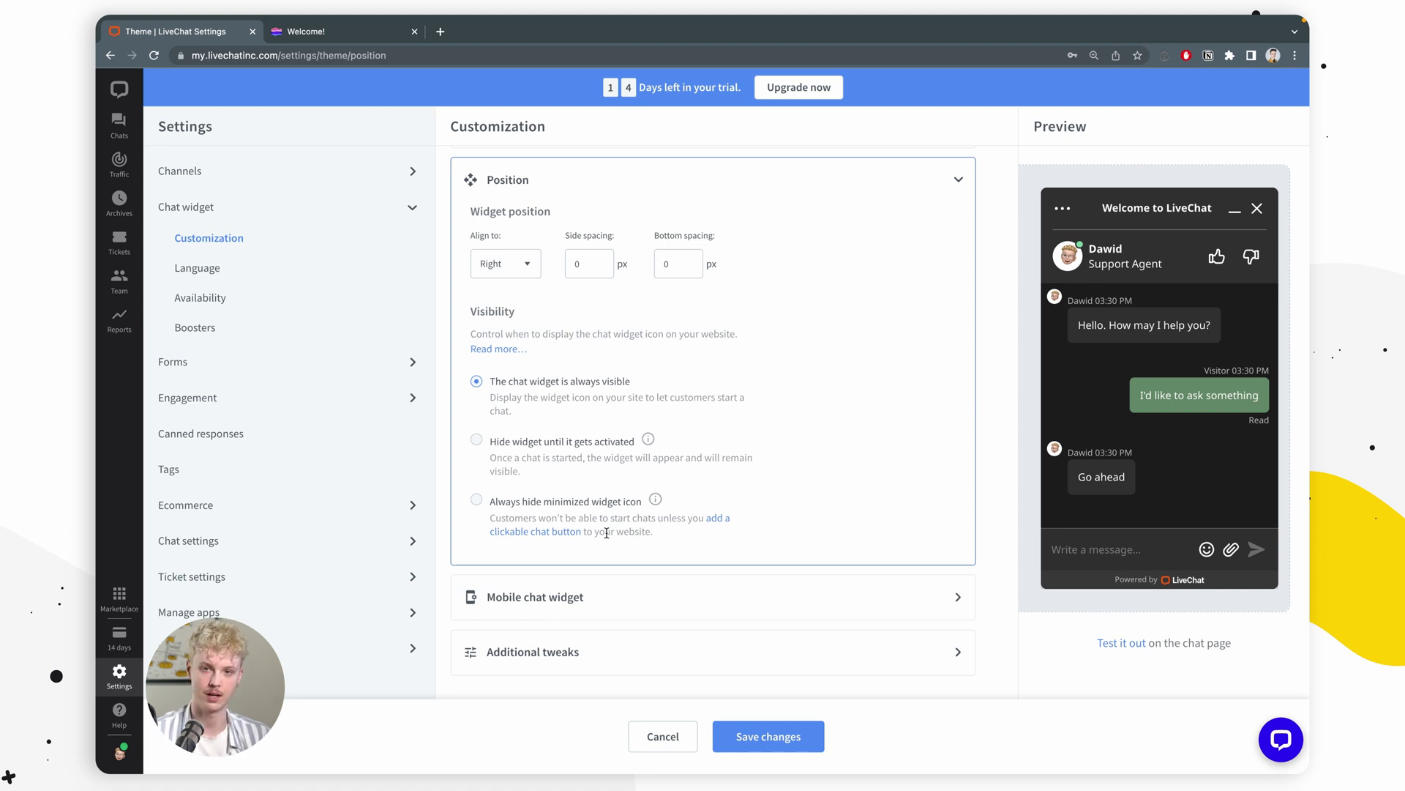
Focus the Side spacing field, then expand the Mobile chat widget settings
click(590, 263)
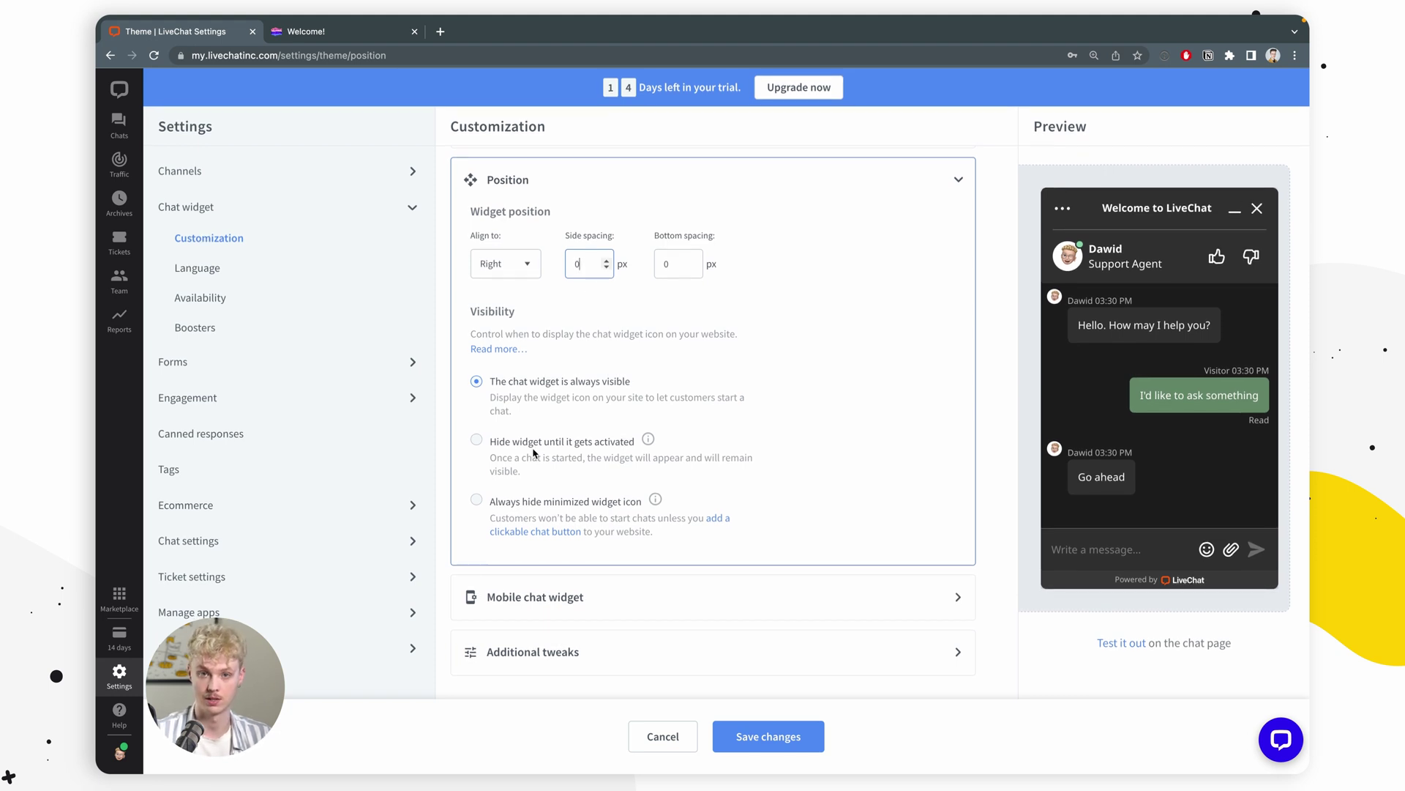
click(539, 596)
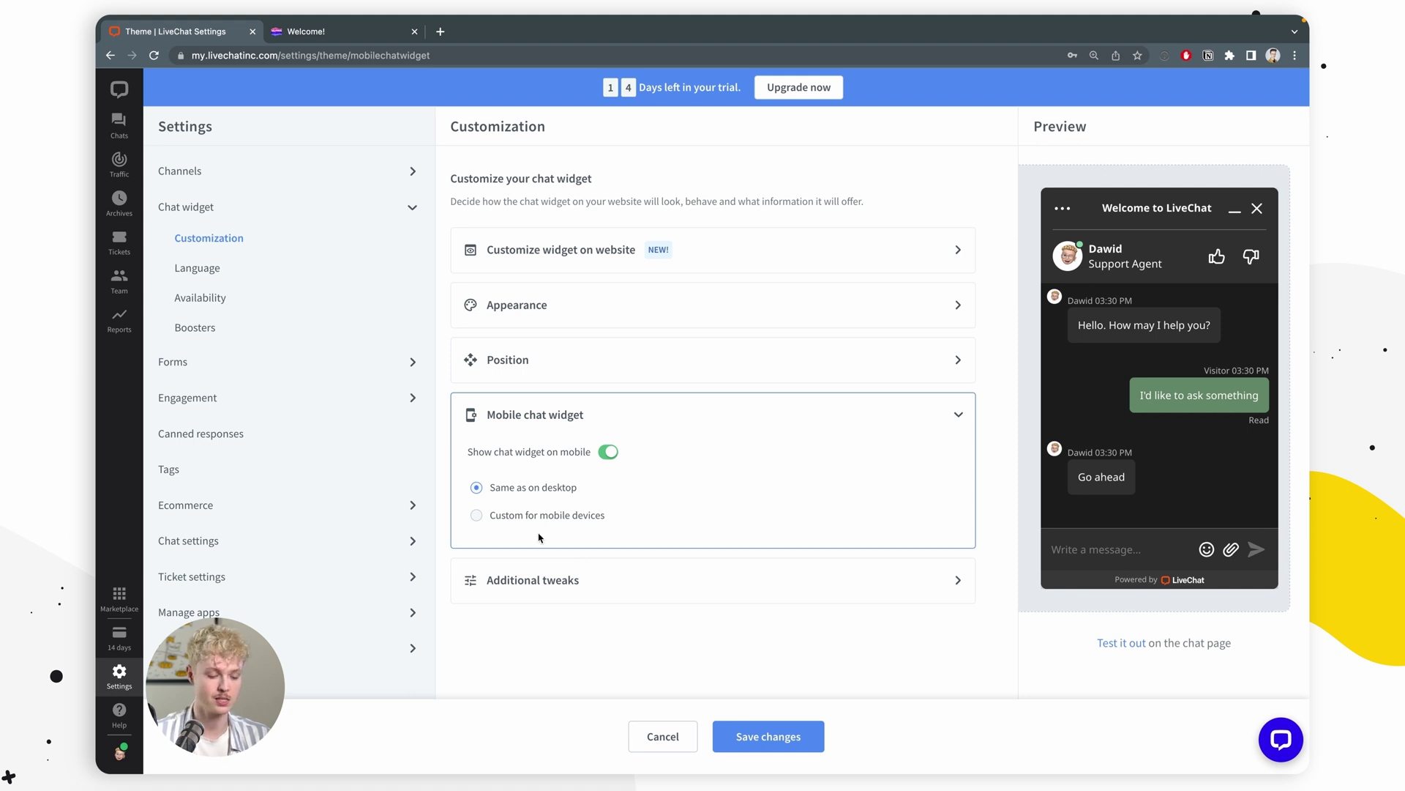
Expand Additional tweaks, save the widget customization changes, then open Language settings
click(534, 577)
scroll(667, 501, down, 1)
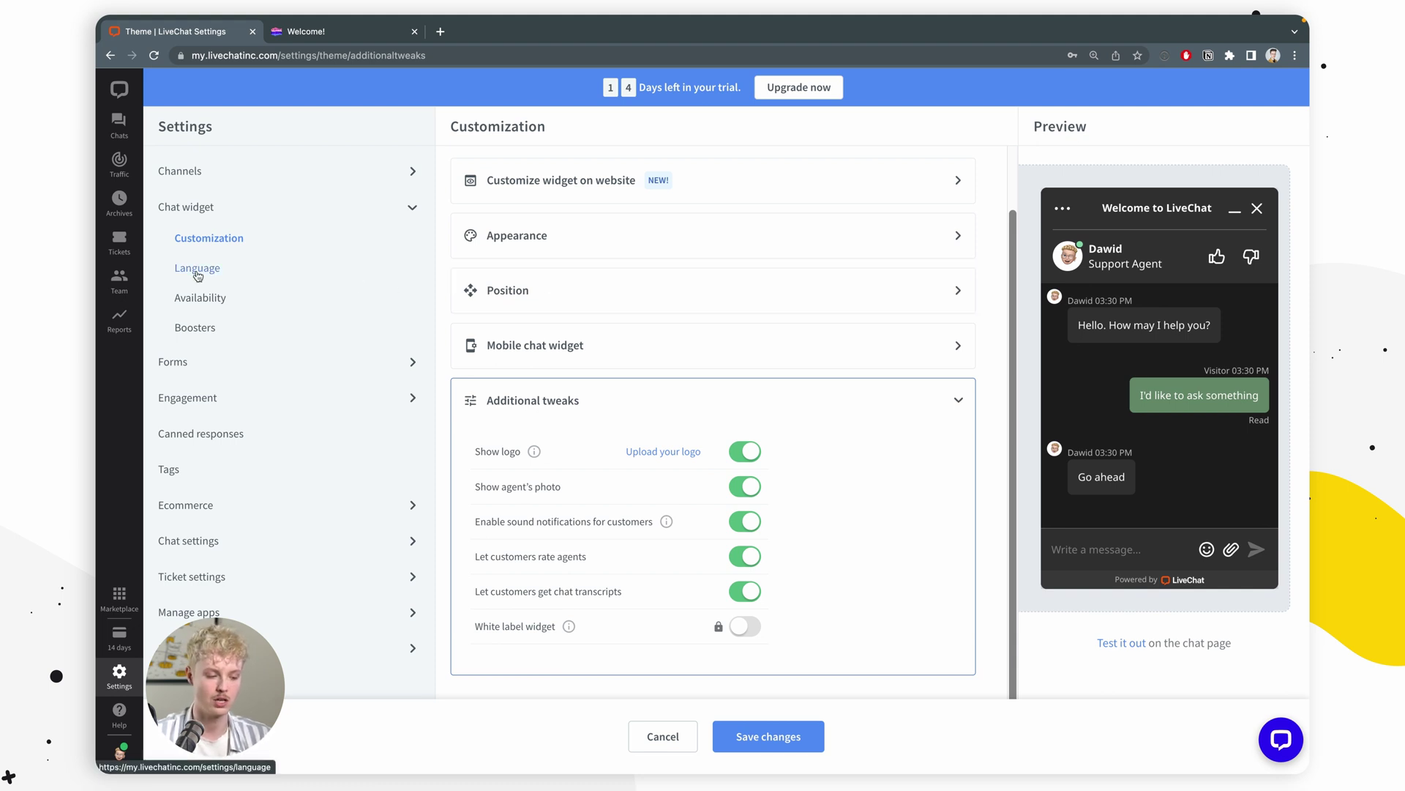
click(797, 738)
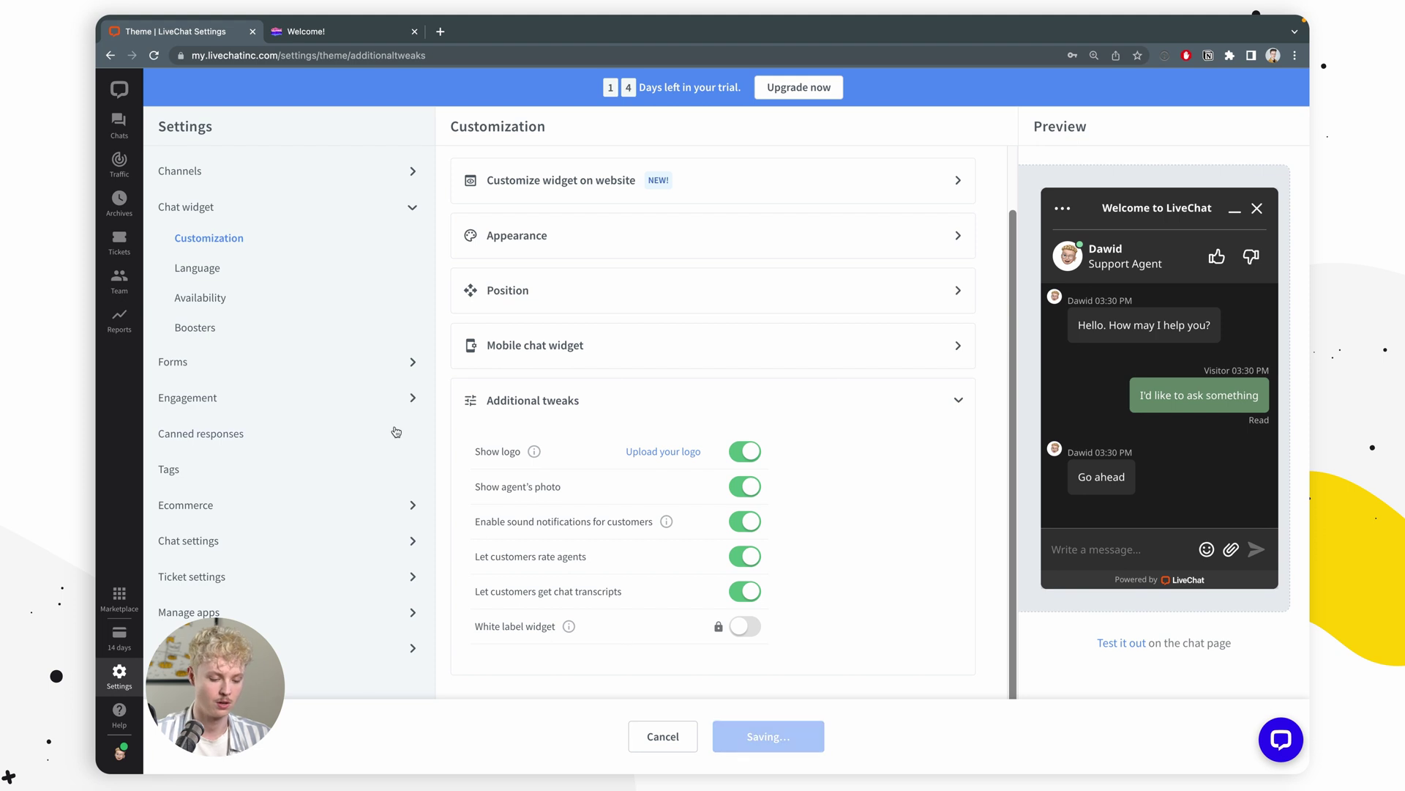
click(216, 276)
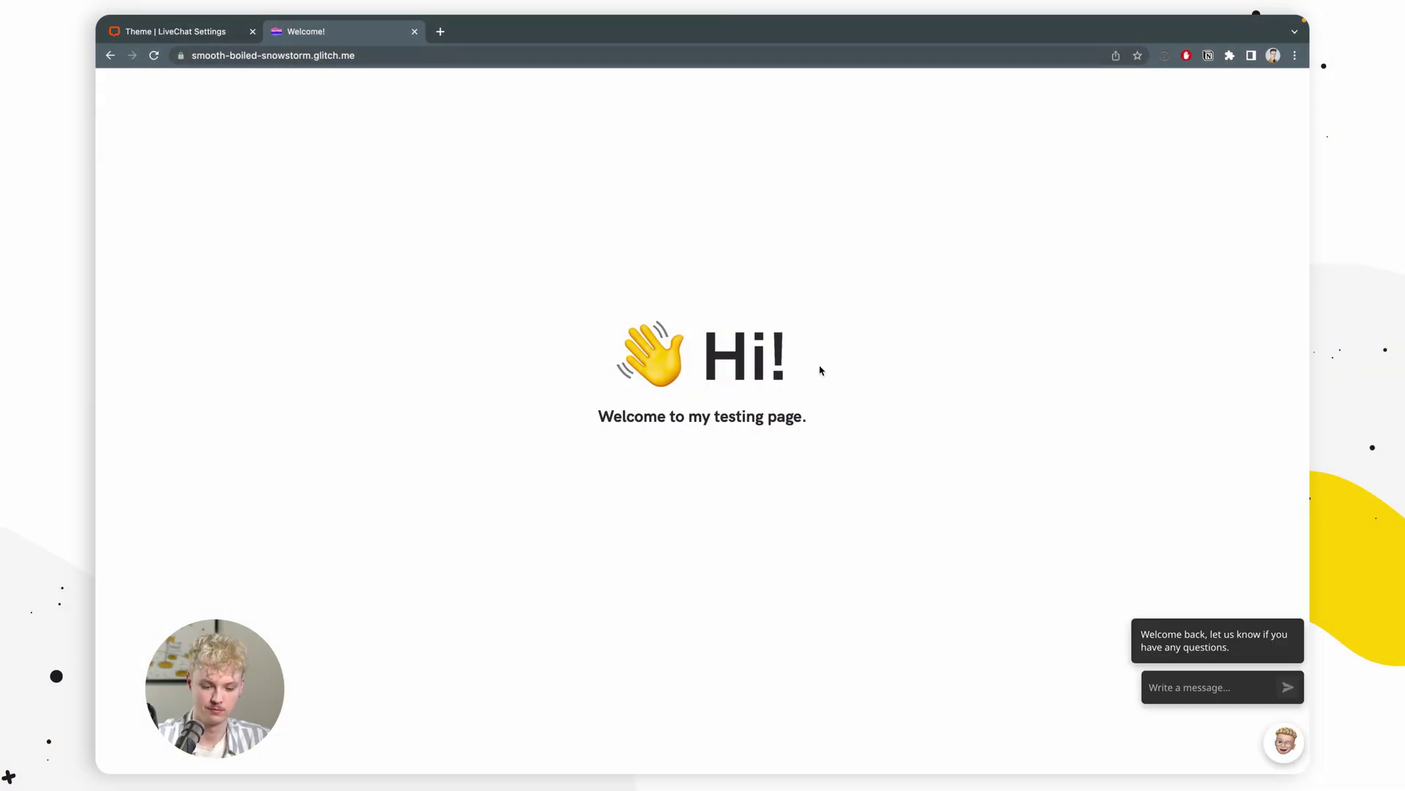
click(1284, 742)
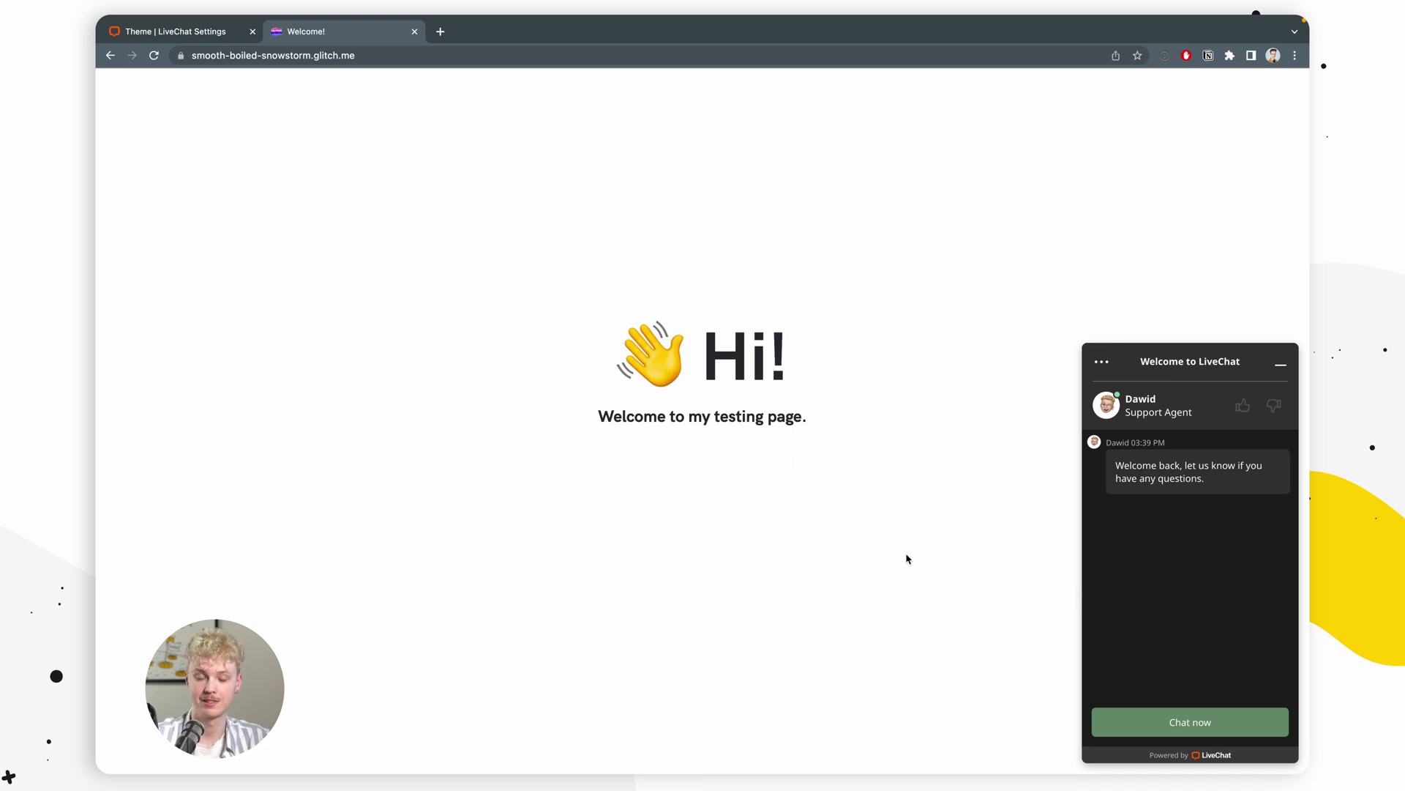
click(1279, 365)
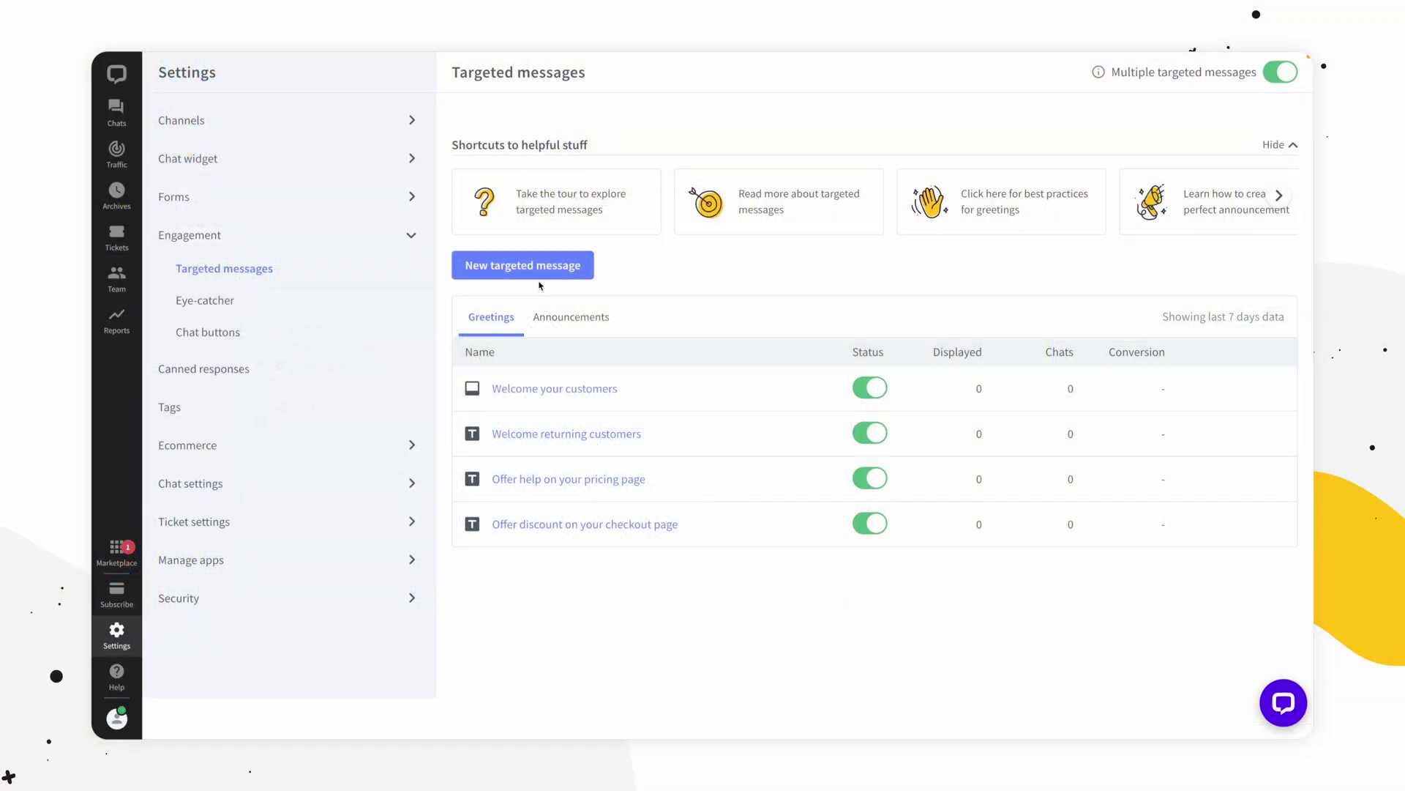
Start a new greeting targeted message and choose the Engage customers template after previewing others
click(523, 265)
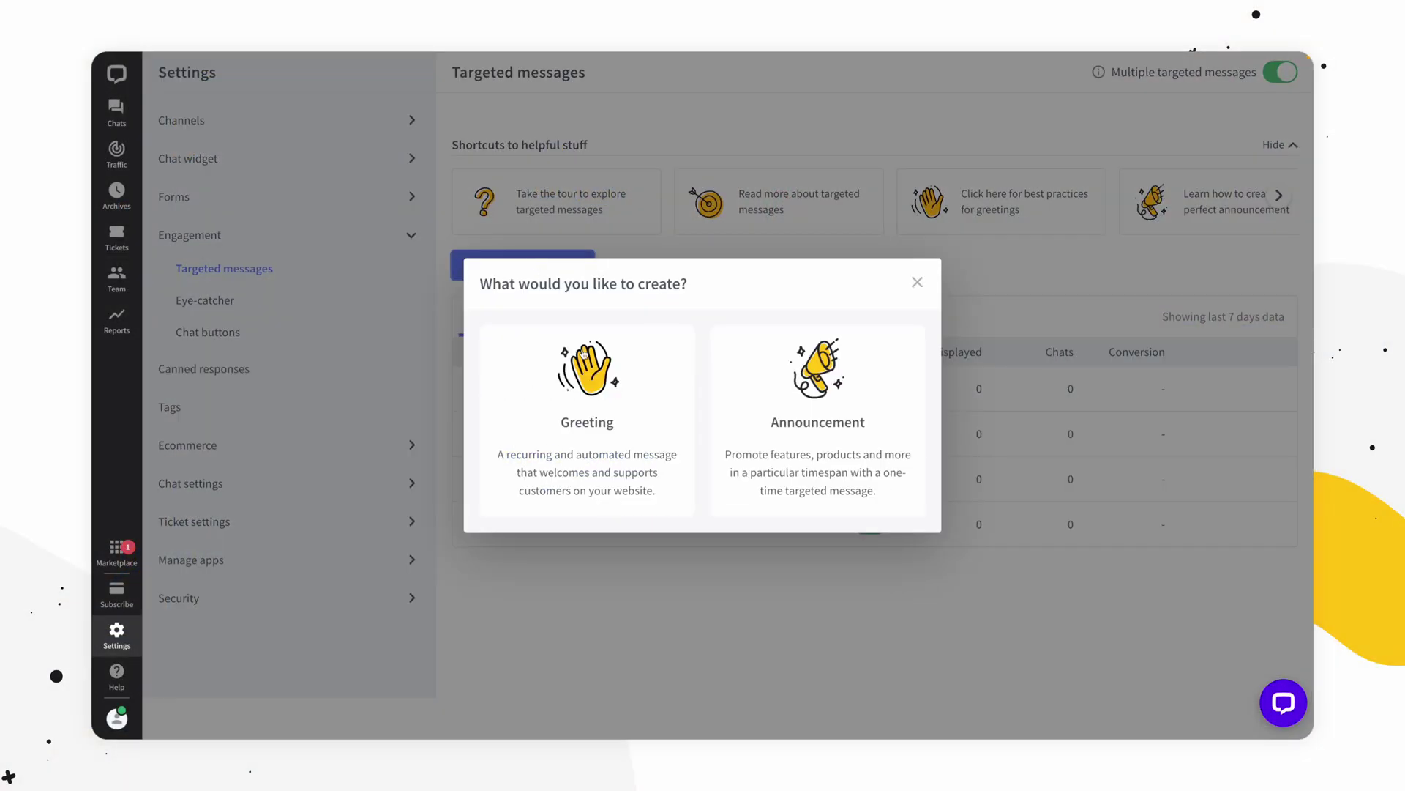
click(587, 423)
click(249, 308)
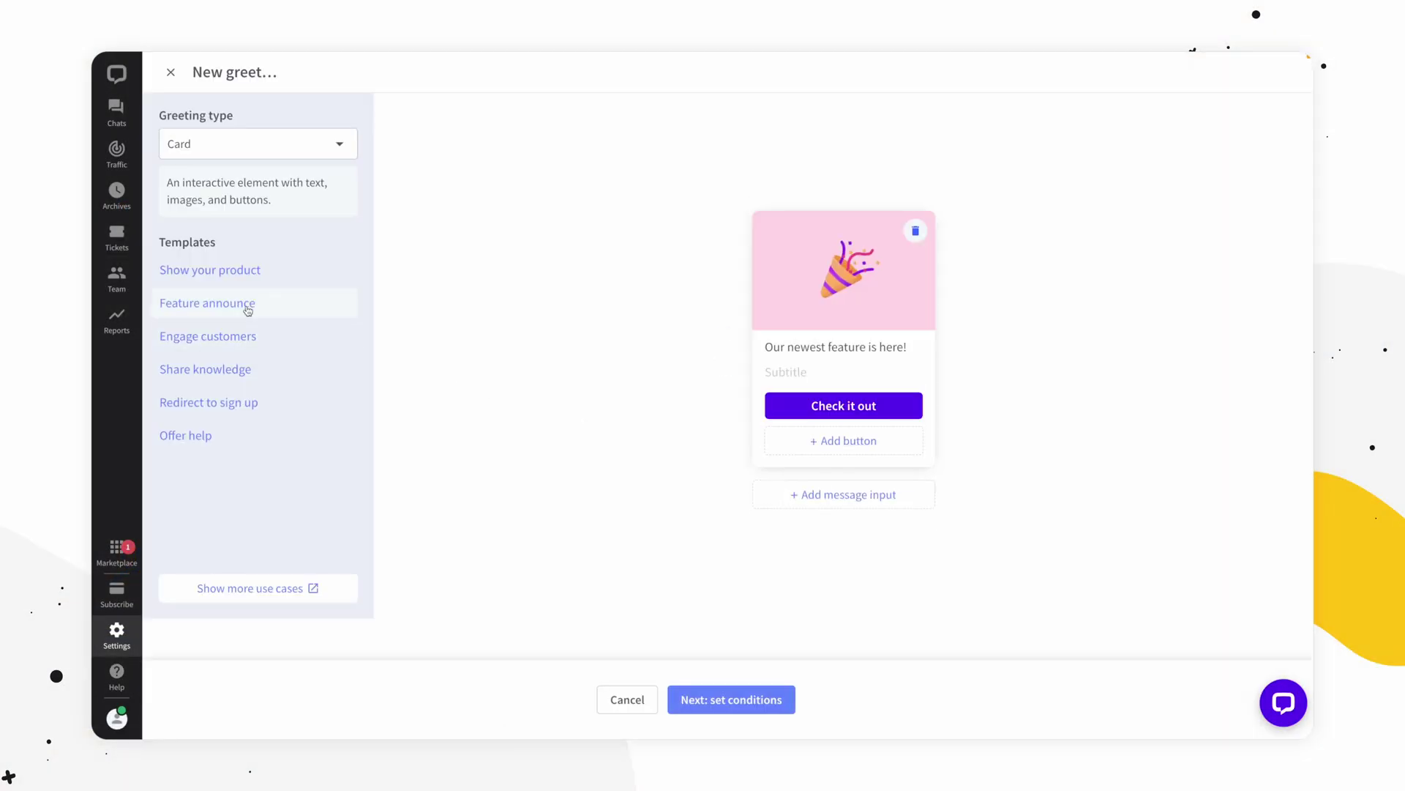
click(234, 337)
click(242, 372)
click(229, 337)
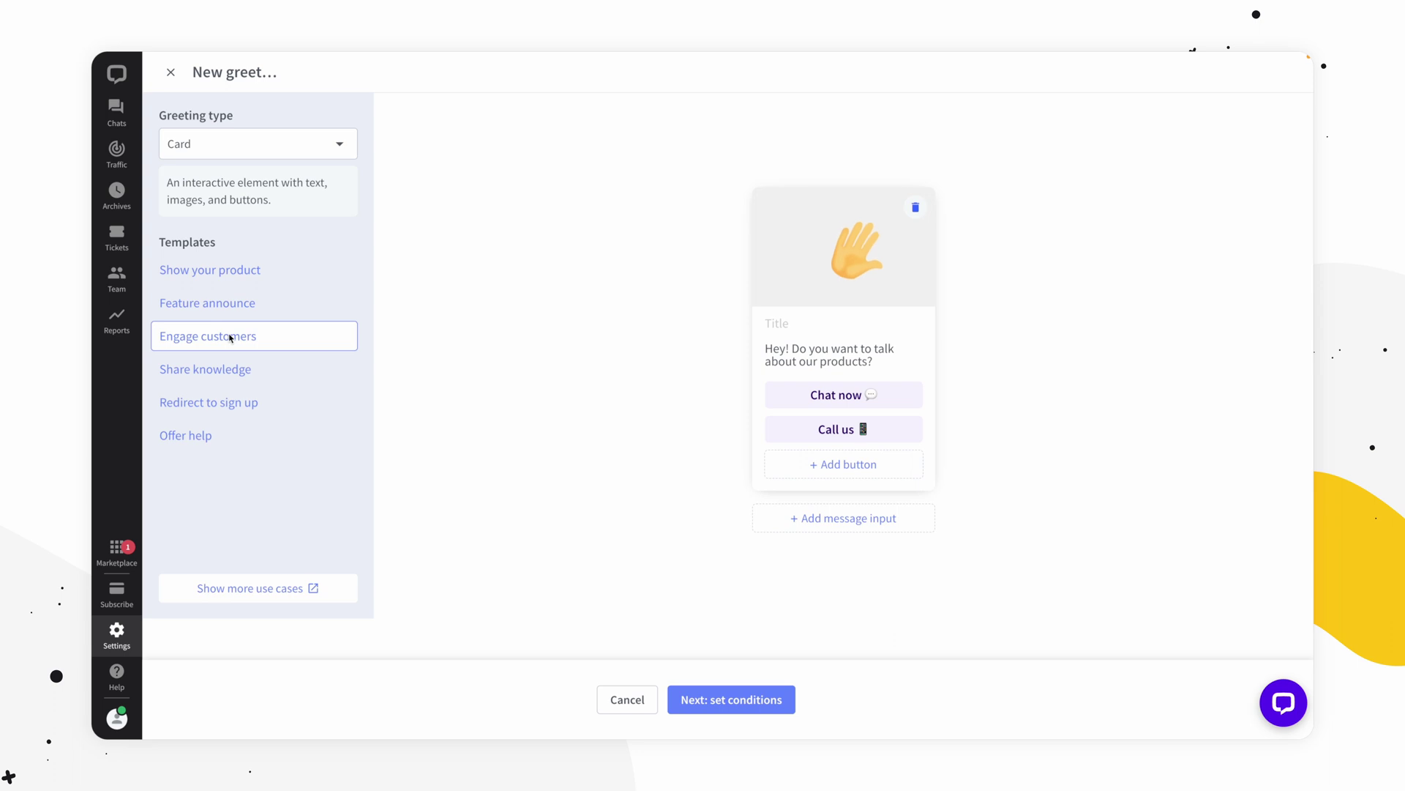
Replace the Call us button's phone number and continue to the display conditions
click(838, 429)
drag(1054, 556, 965, 560)
text(98765432)
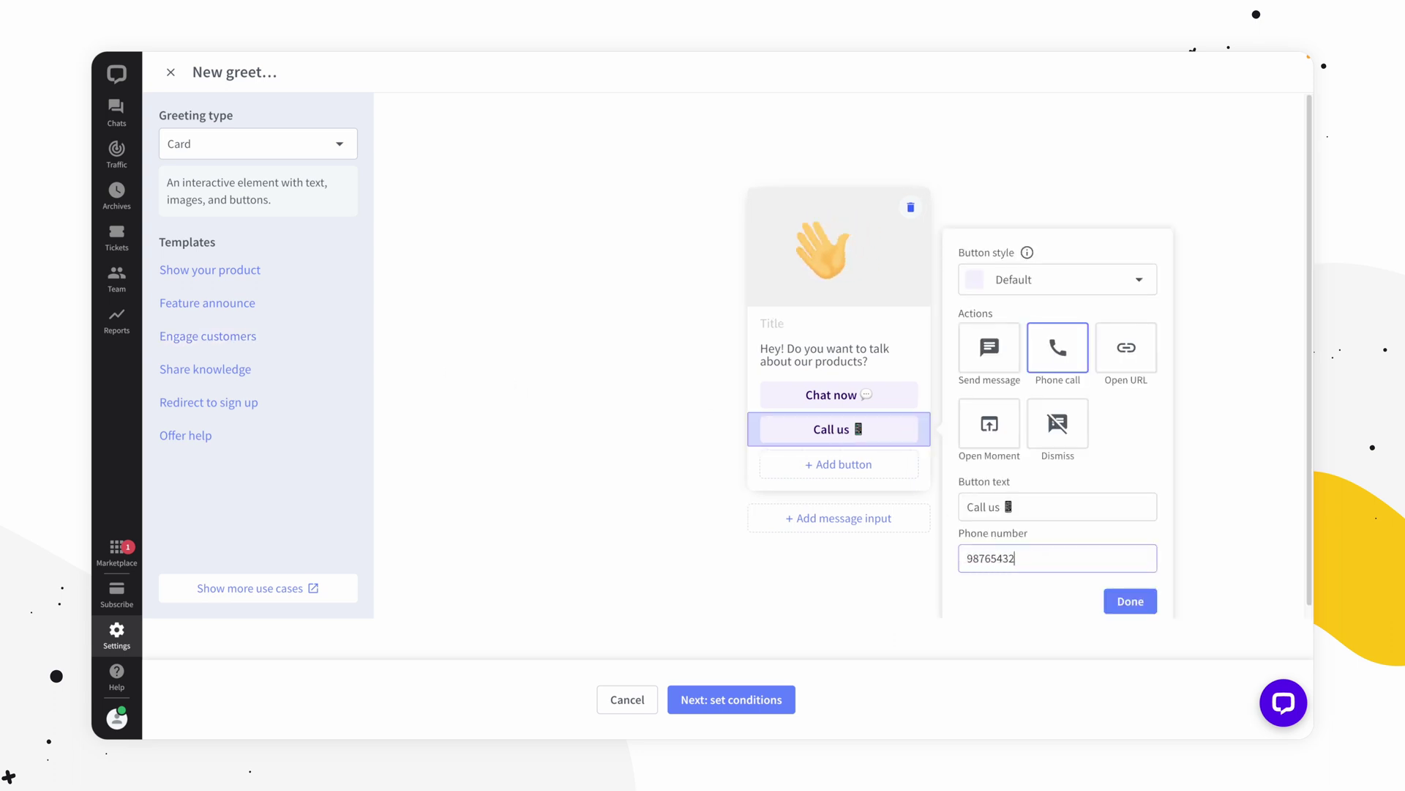
text(10)
click(1124, 602)
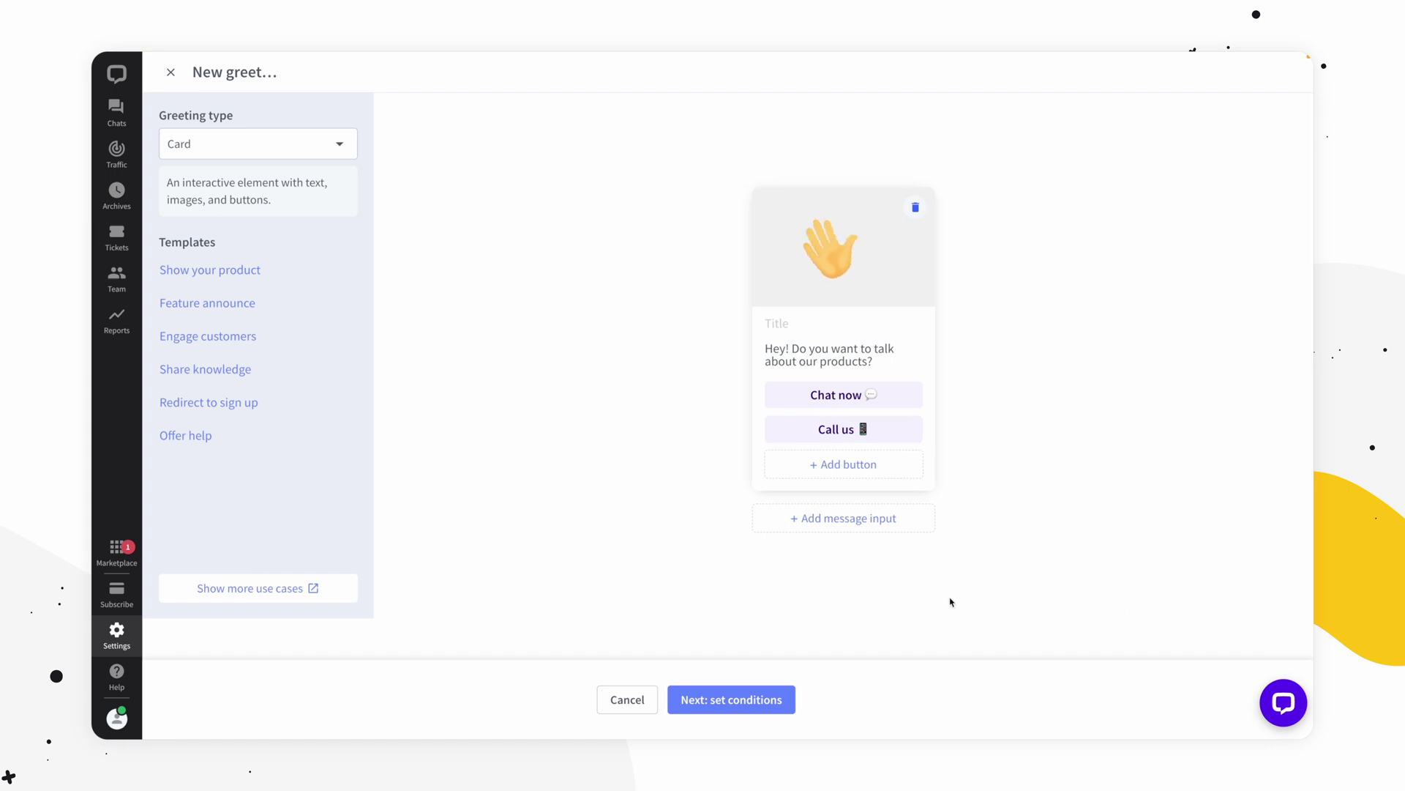
click(728, 701)
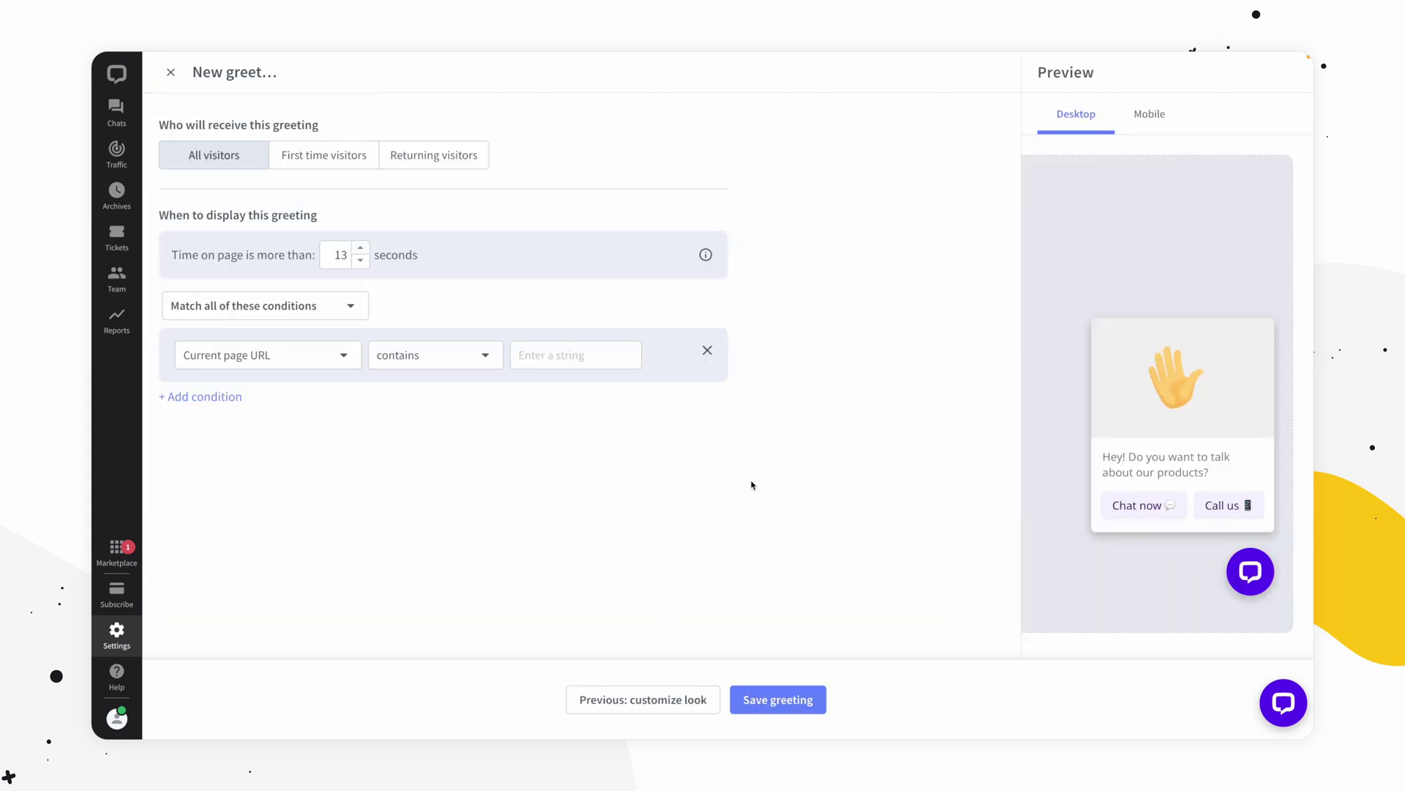
Target customers located in Spain and lower the time on page to 10 seconds
click(327, 357)
click(209, 421)
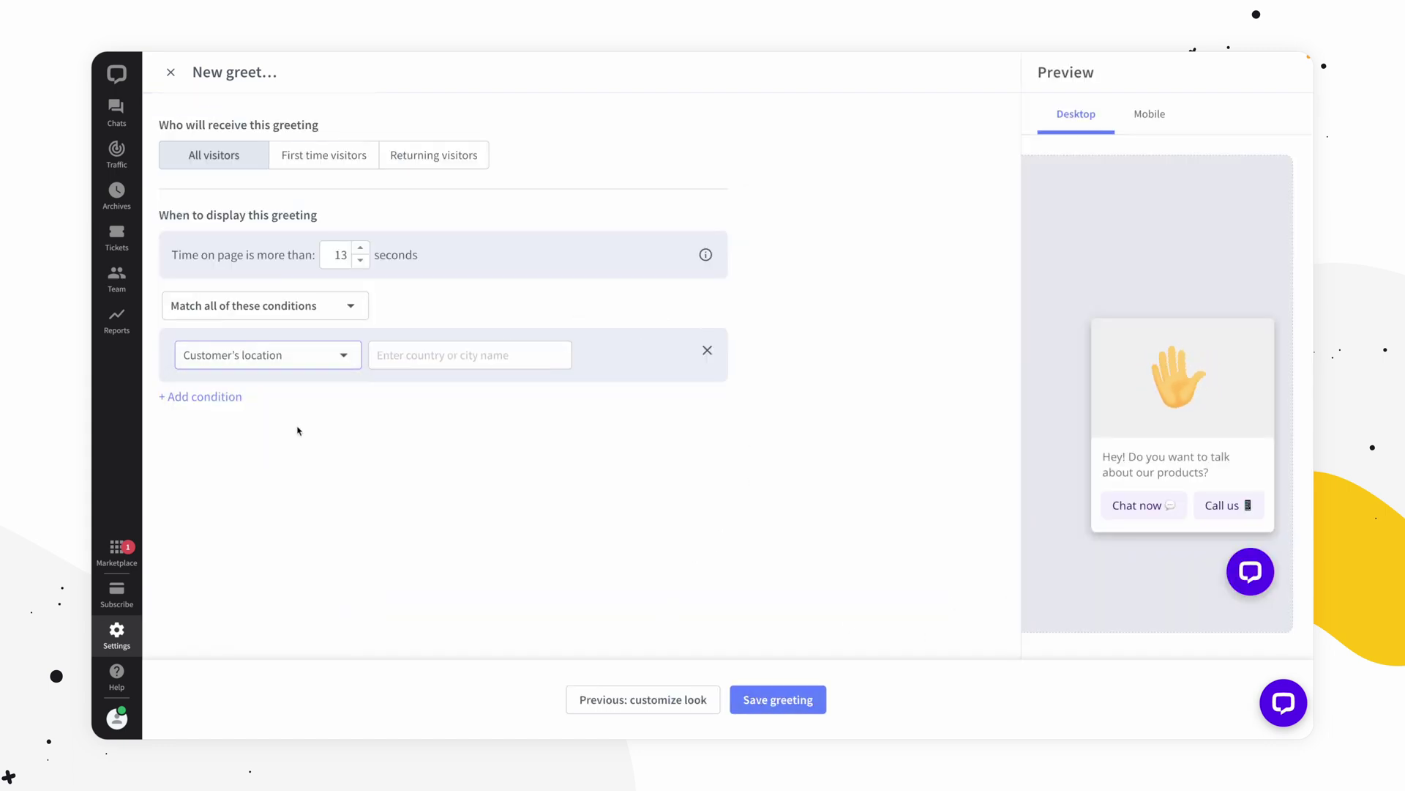
click(401, 360)
text(Spain)
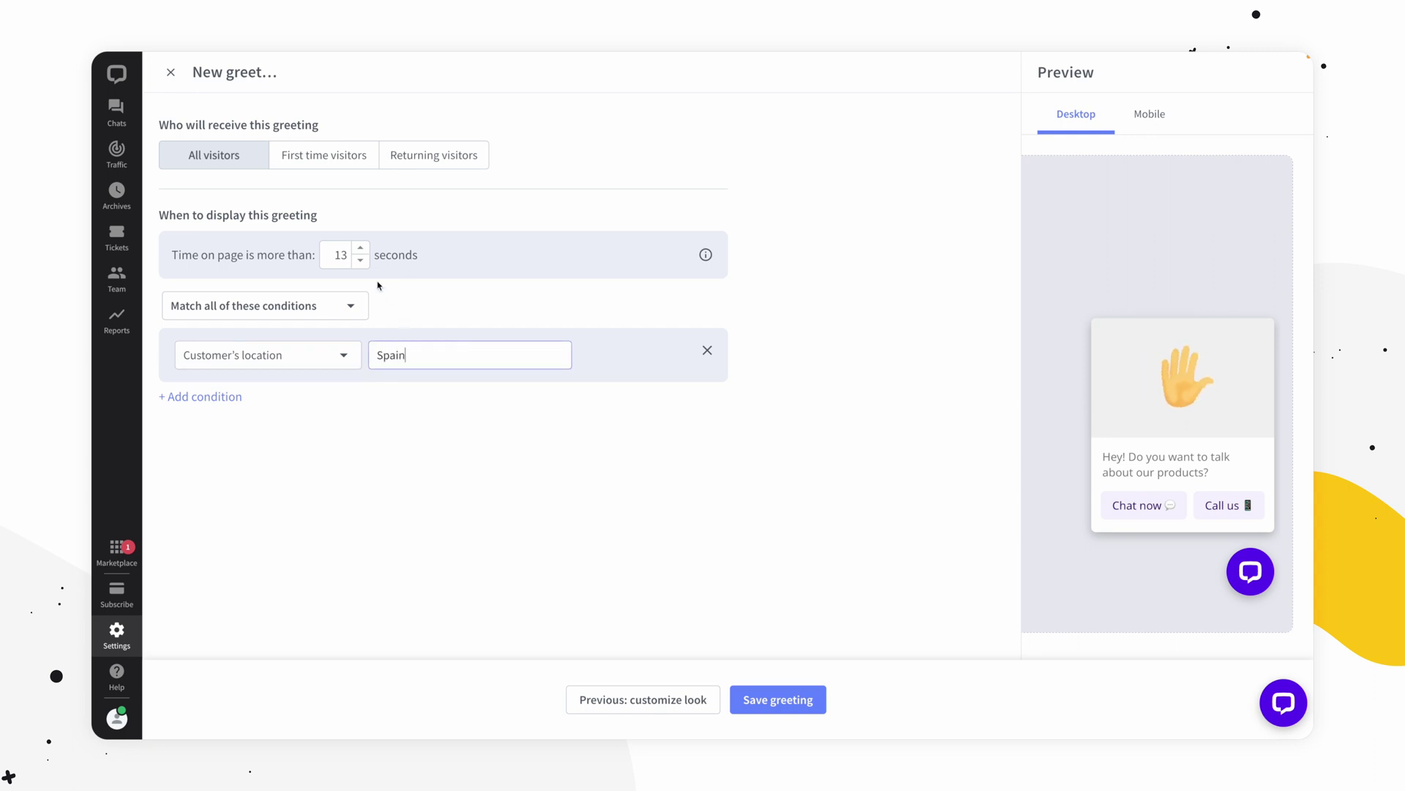
click(360, 260)
click(360, 260)
click(360, 260)
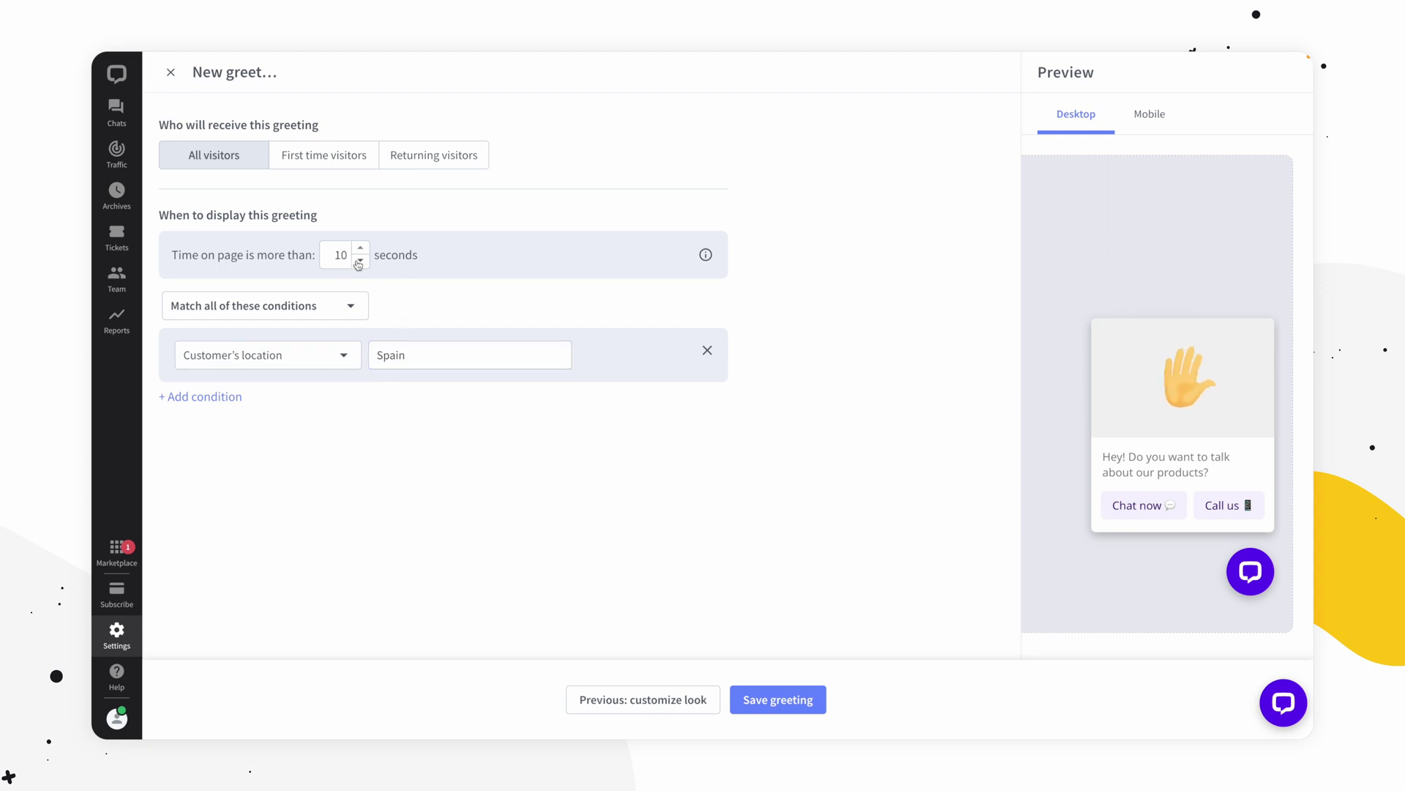
Save the greeting under the name 'User location Spain 10s'
click(775, 701)
click(677, 393)
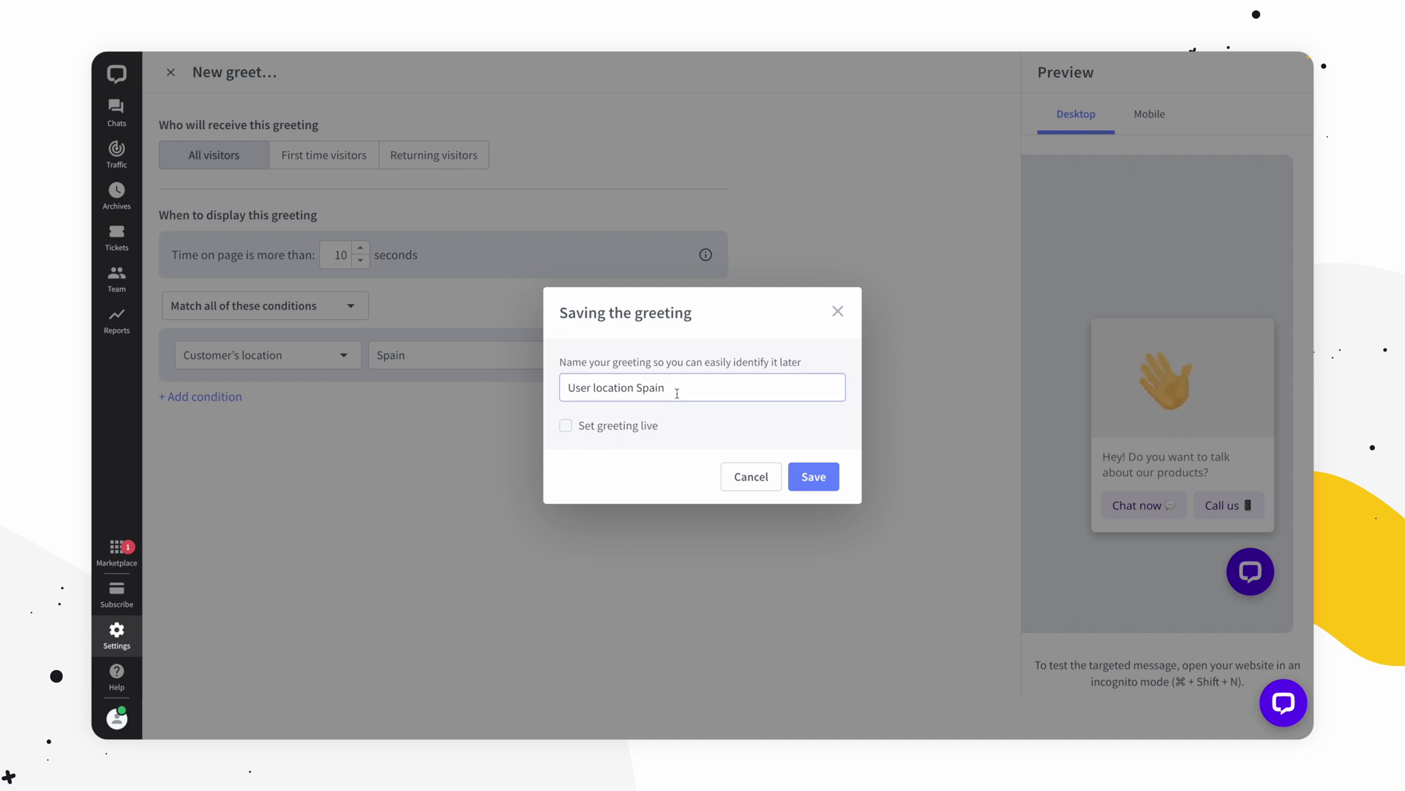
click(812, 476)
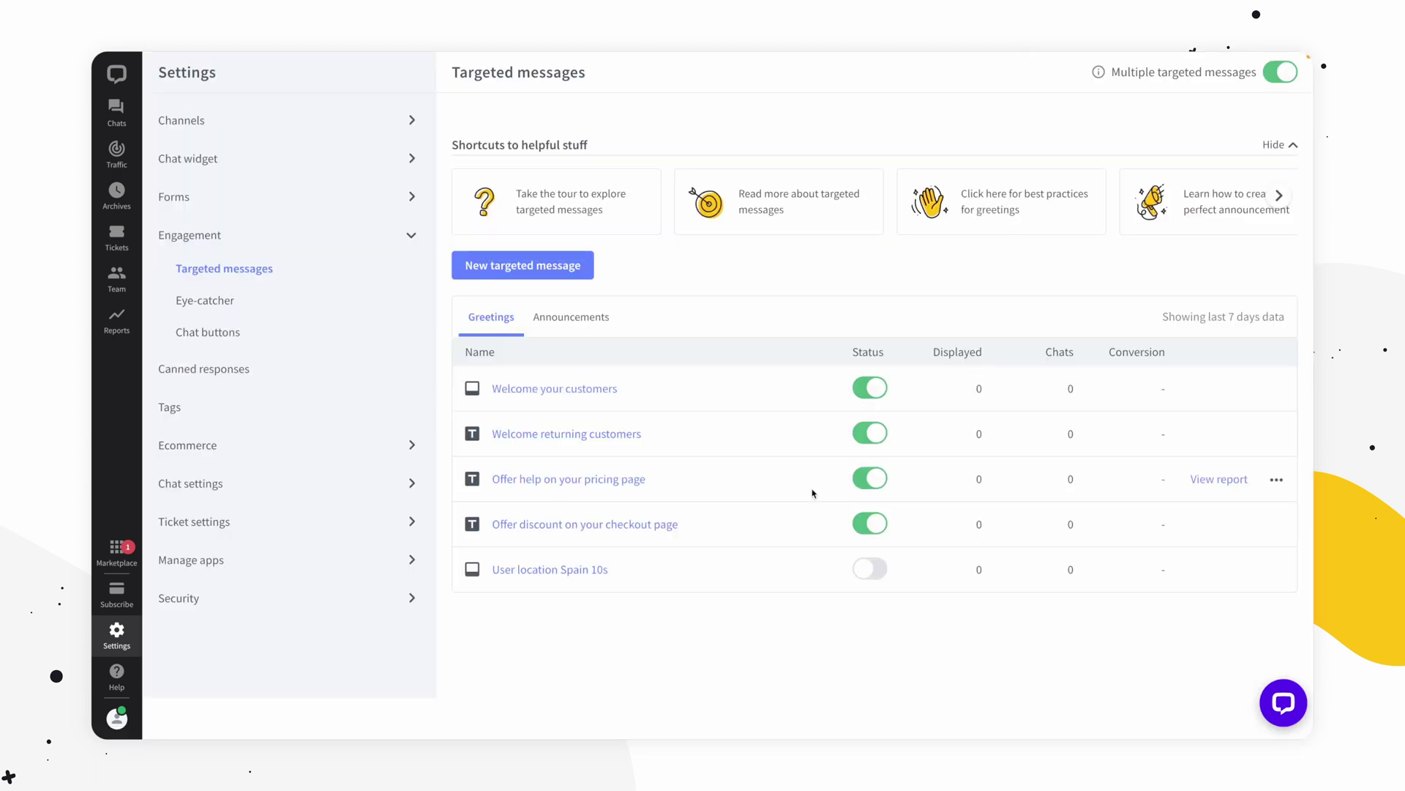